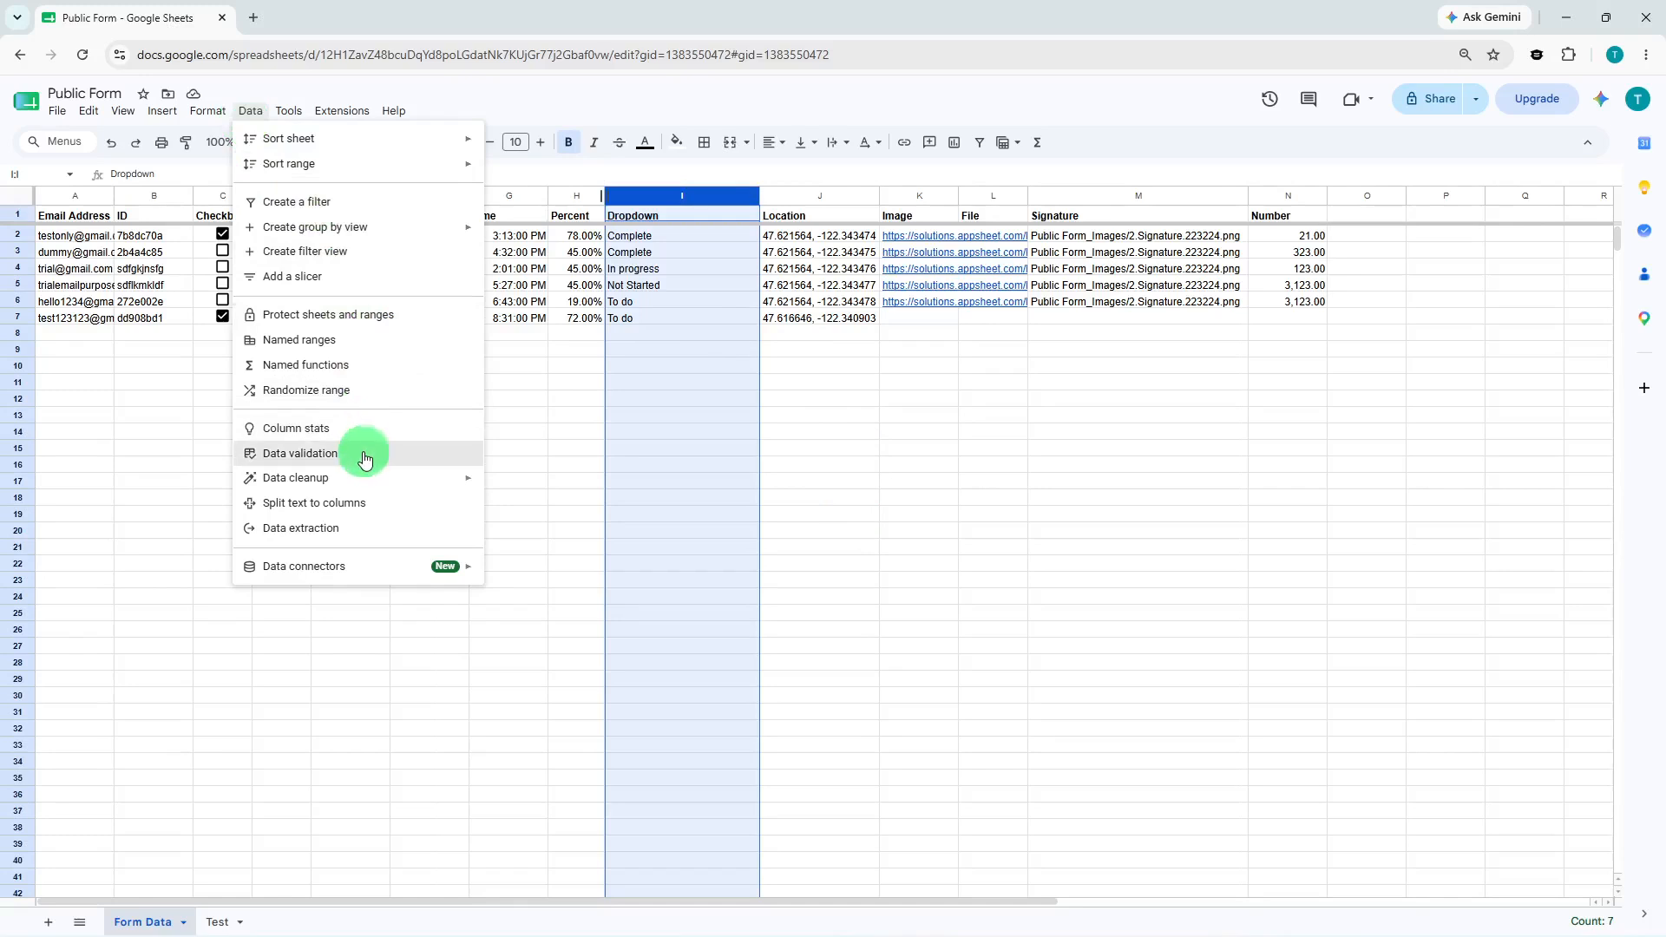
# Add a data validation rule with the Dropdown criteria to the Dropdown column, range 'Form Data'!I1:I1000
pyautogui.click(365, 453)
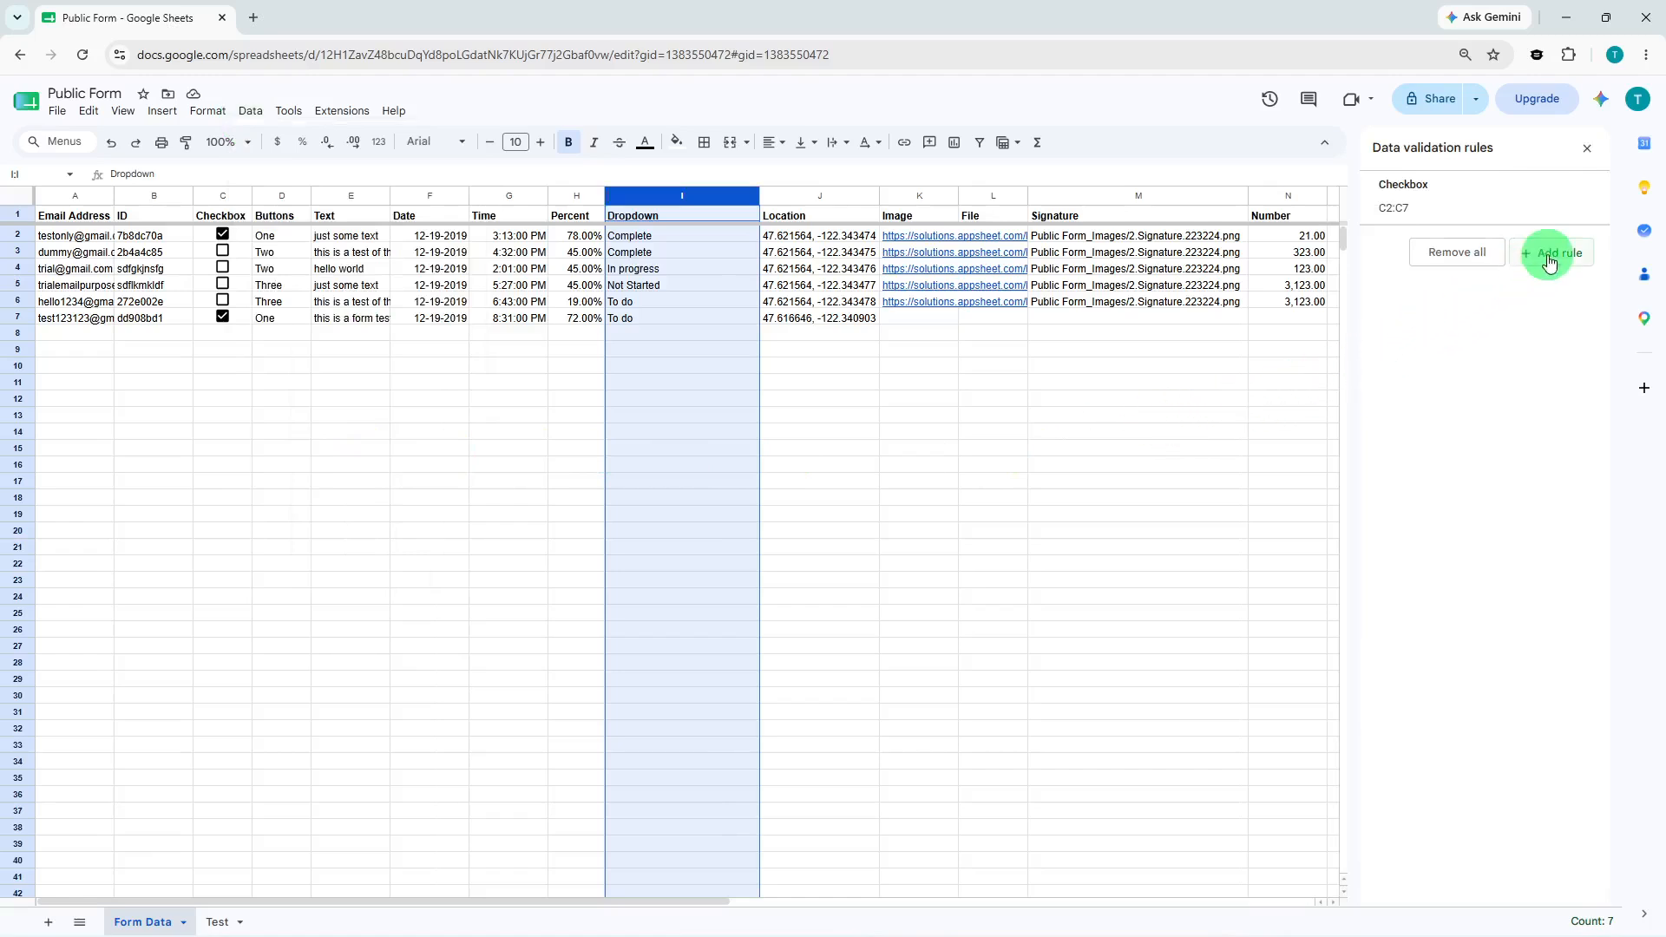
pyautogui.click(1550, 260)
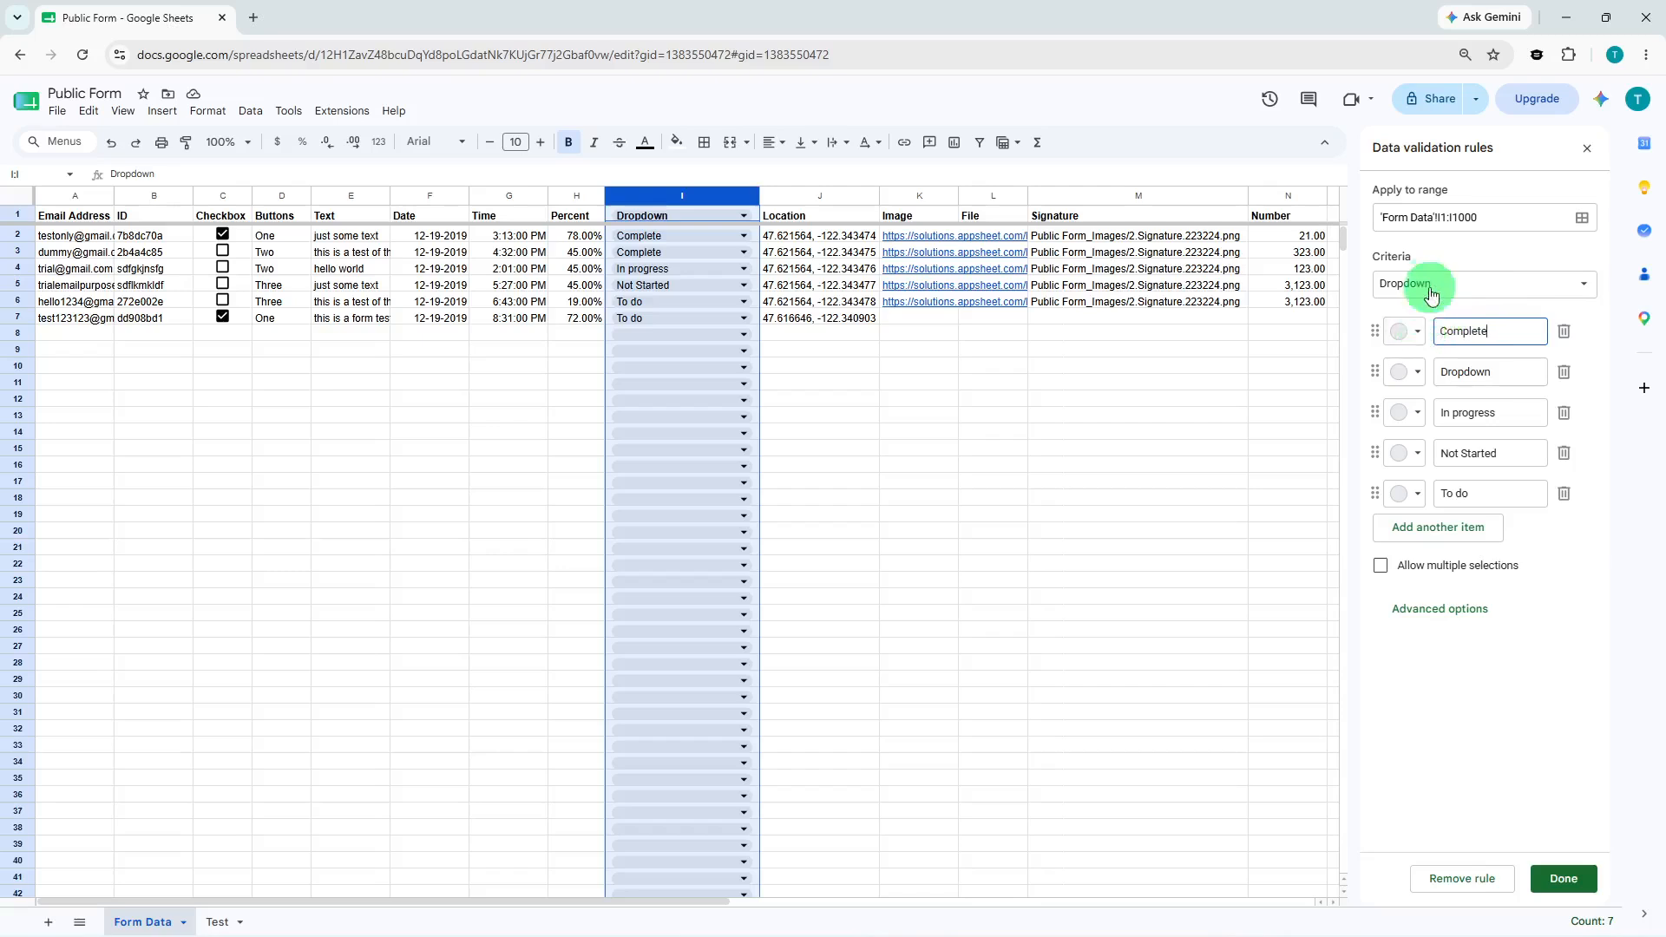
pyautogui.click(1454, 221)
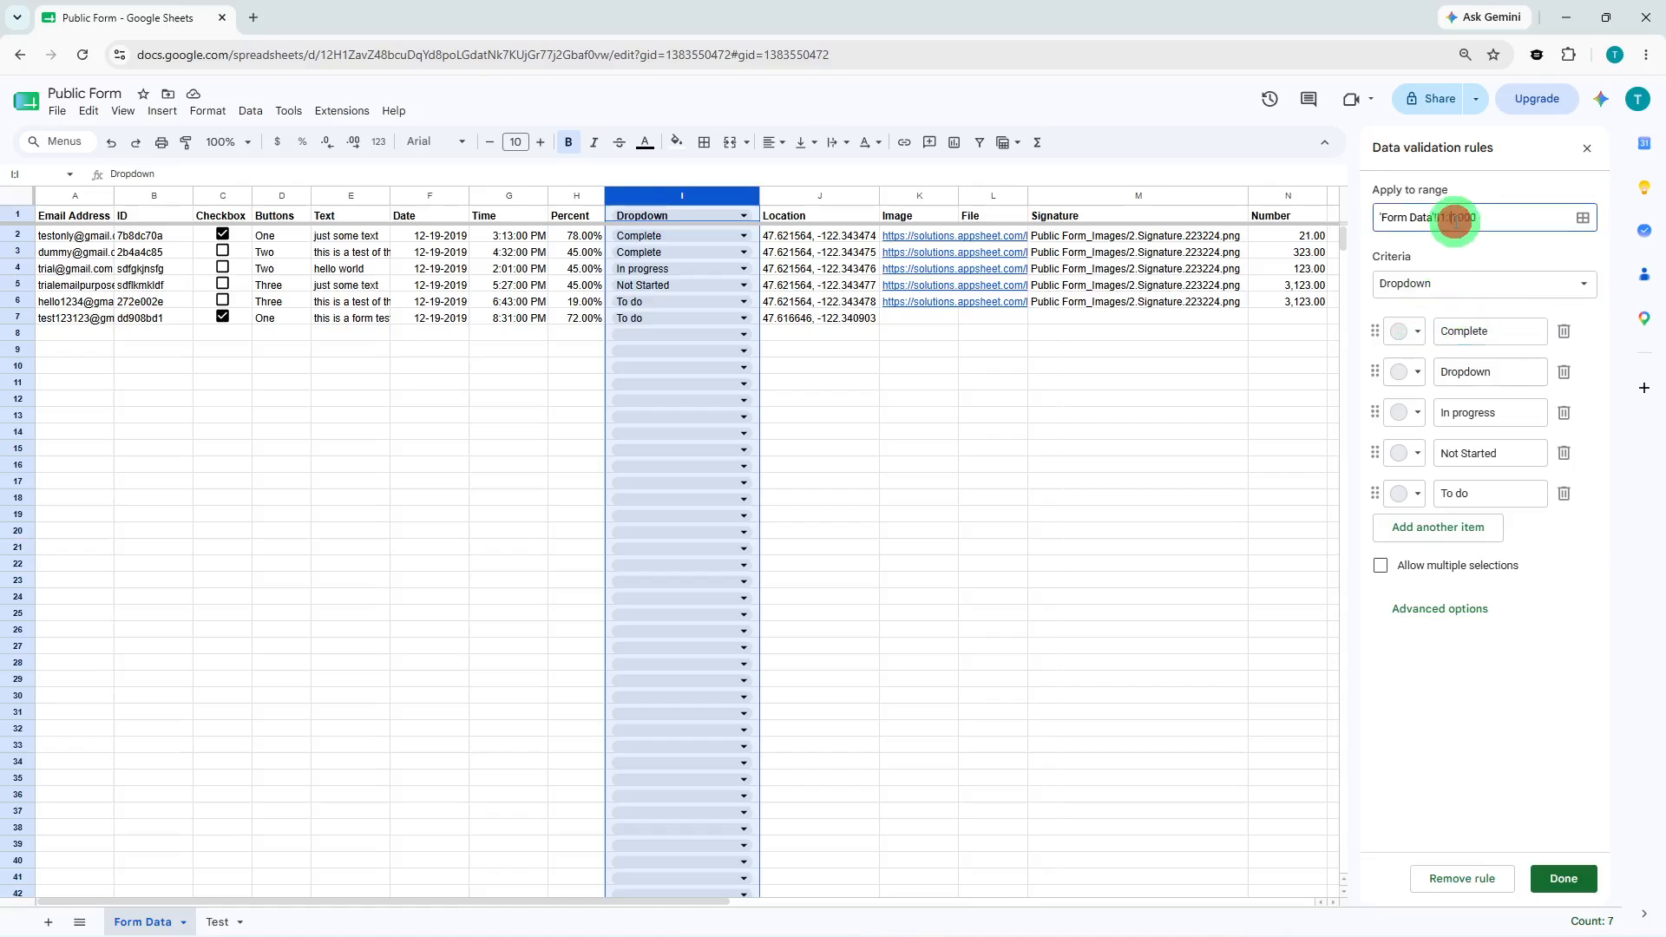
pyautogui.click(1455, 284)
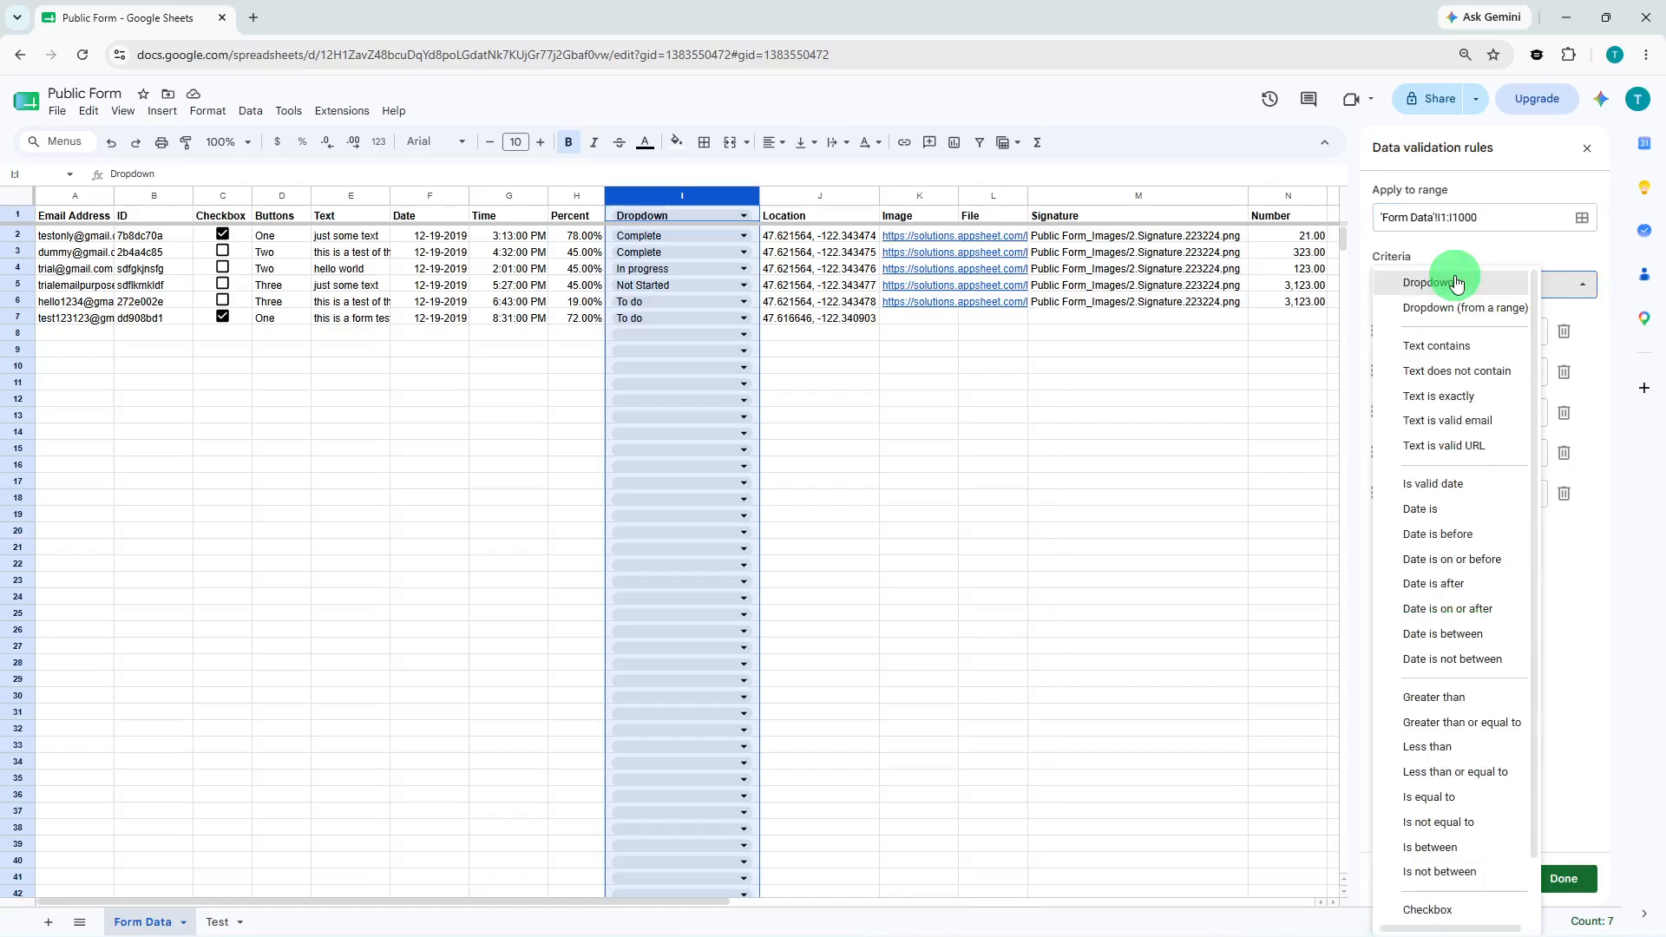
pyautogui.click(1456, 282)
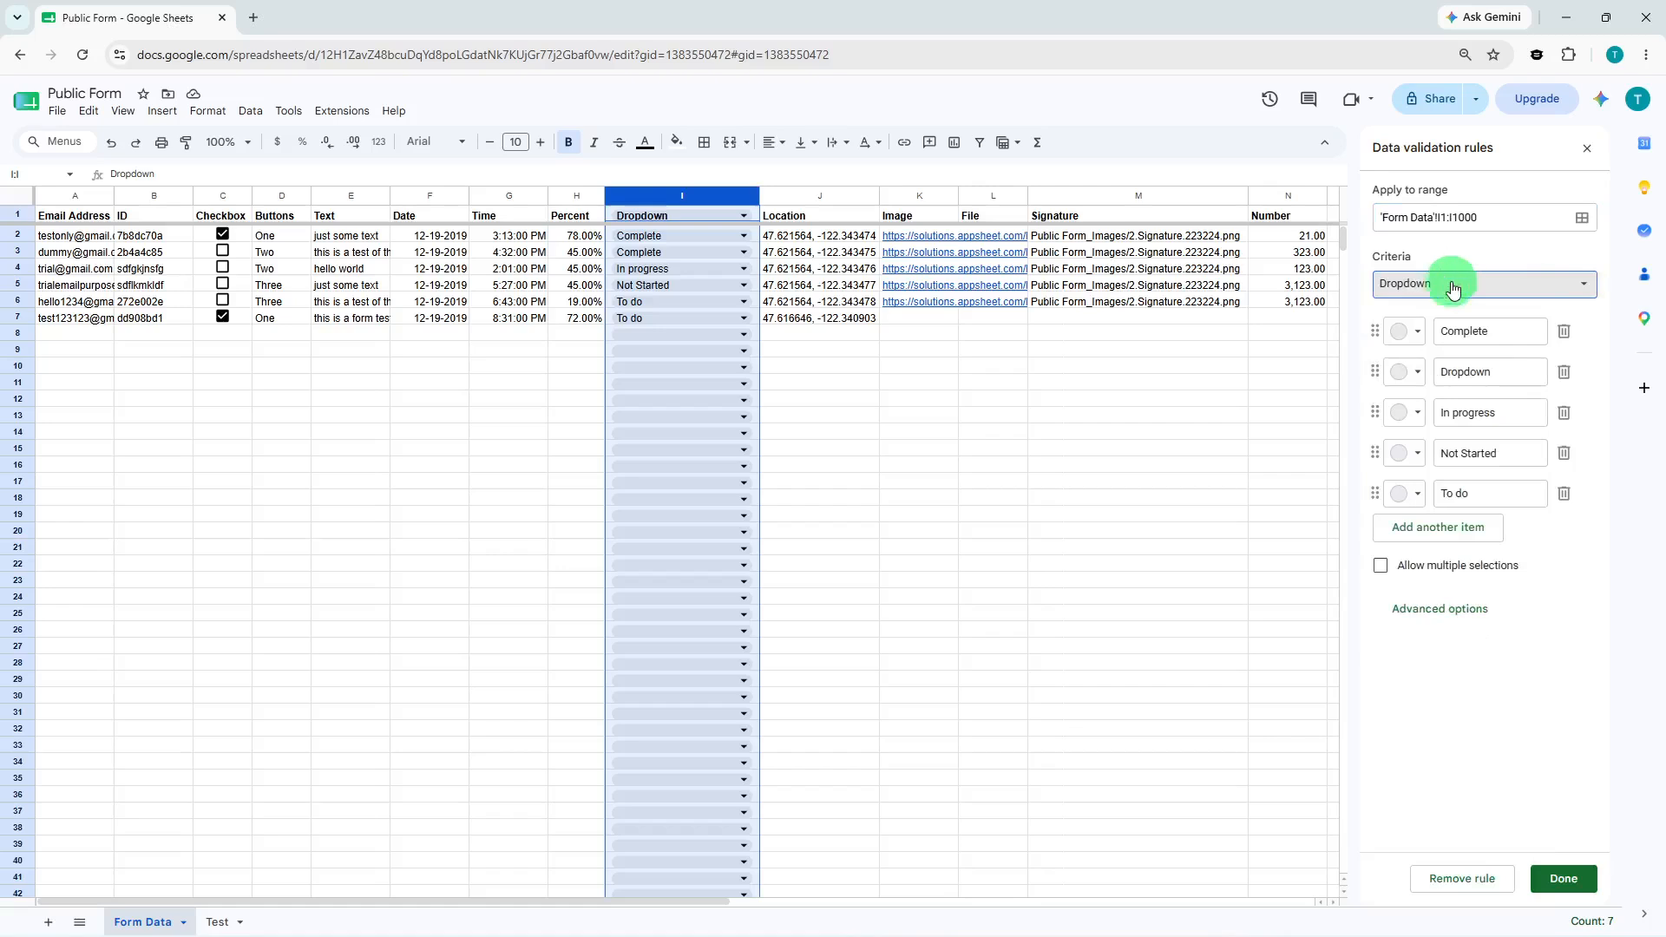
# Colour the dropdown items Complete light green, Dropdown light yellow and In progress light red
pyautogui.click(1417, 332)
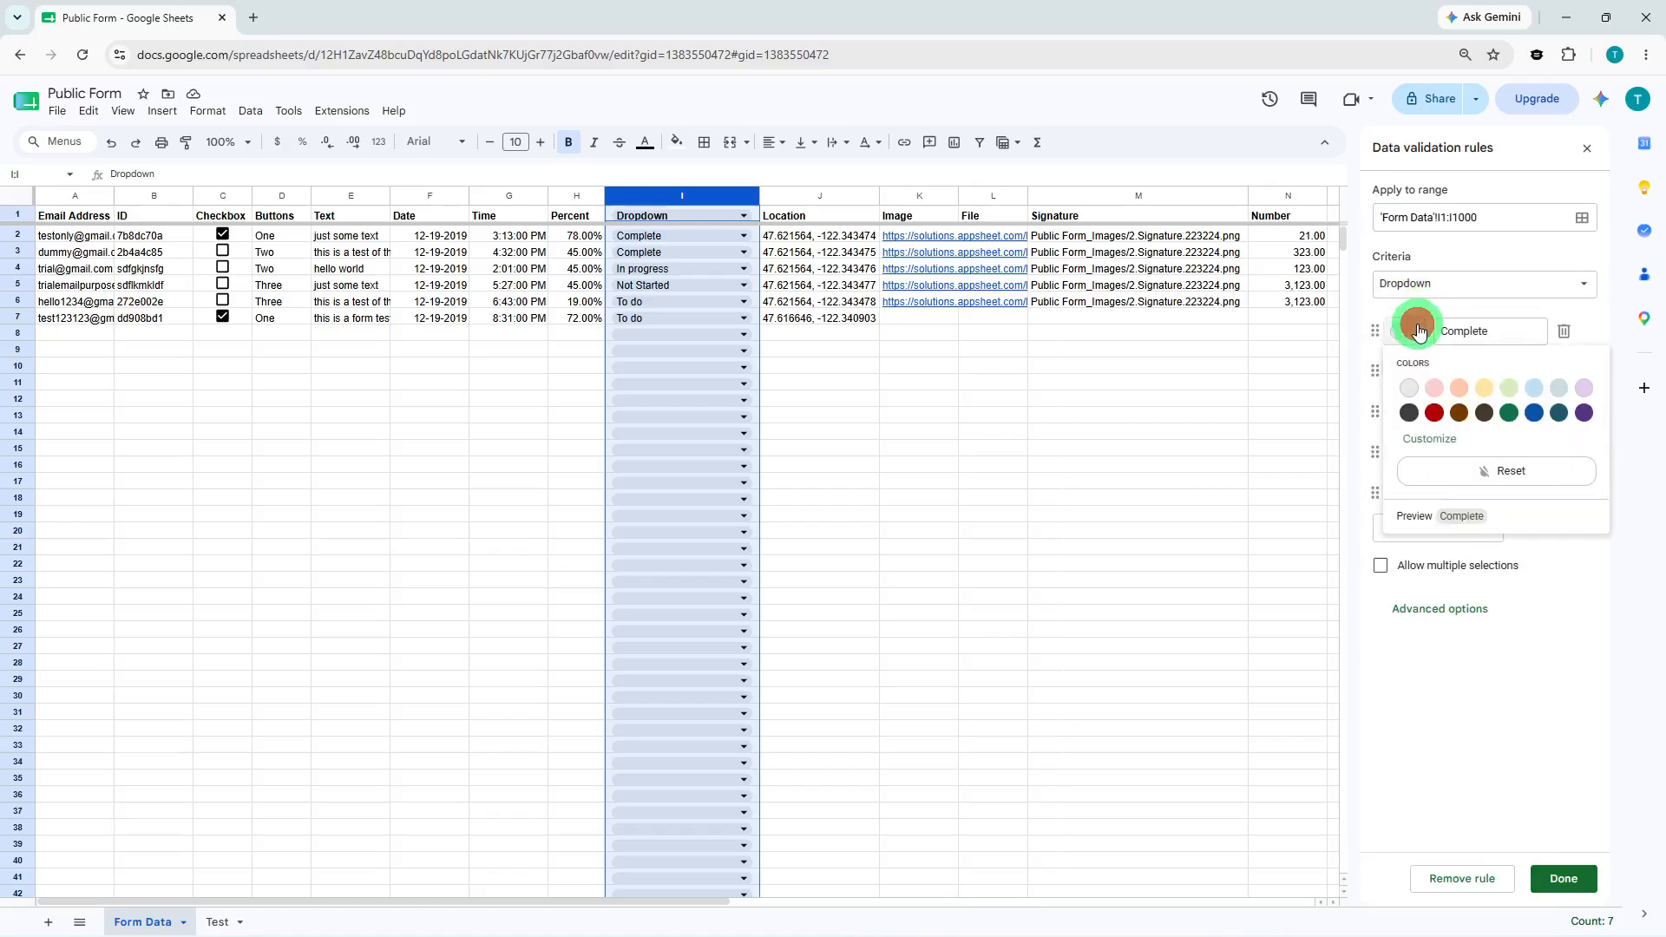
pyautogui.click(1506, 389)
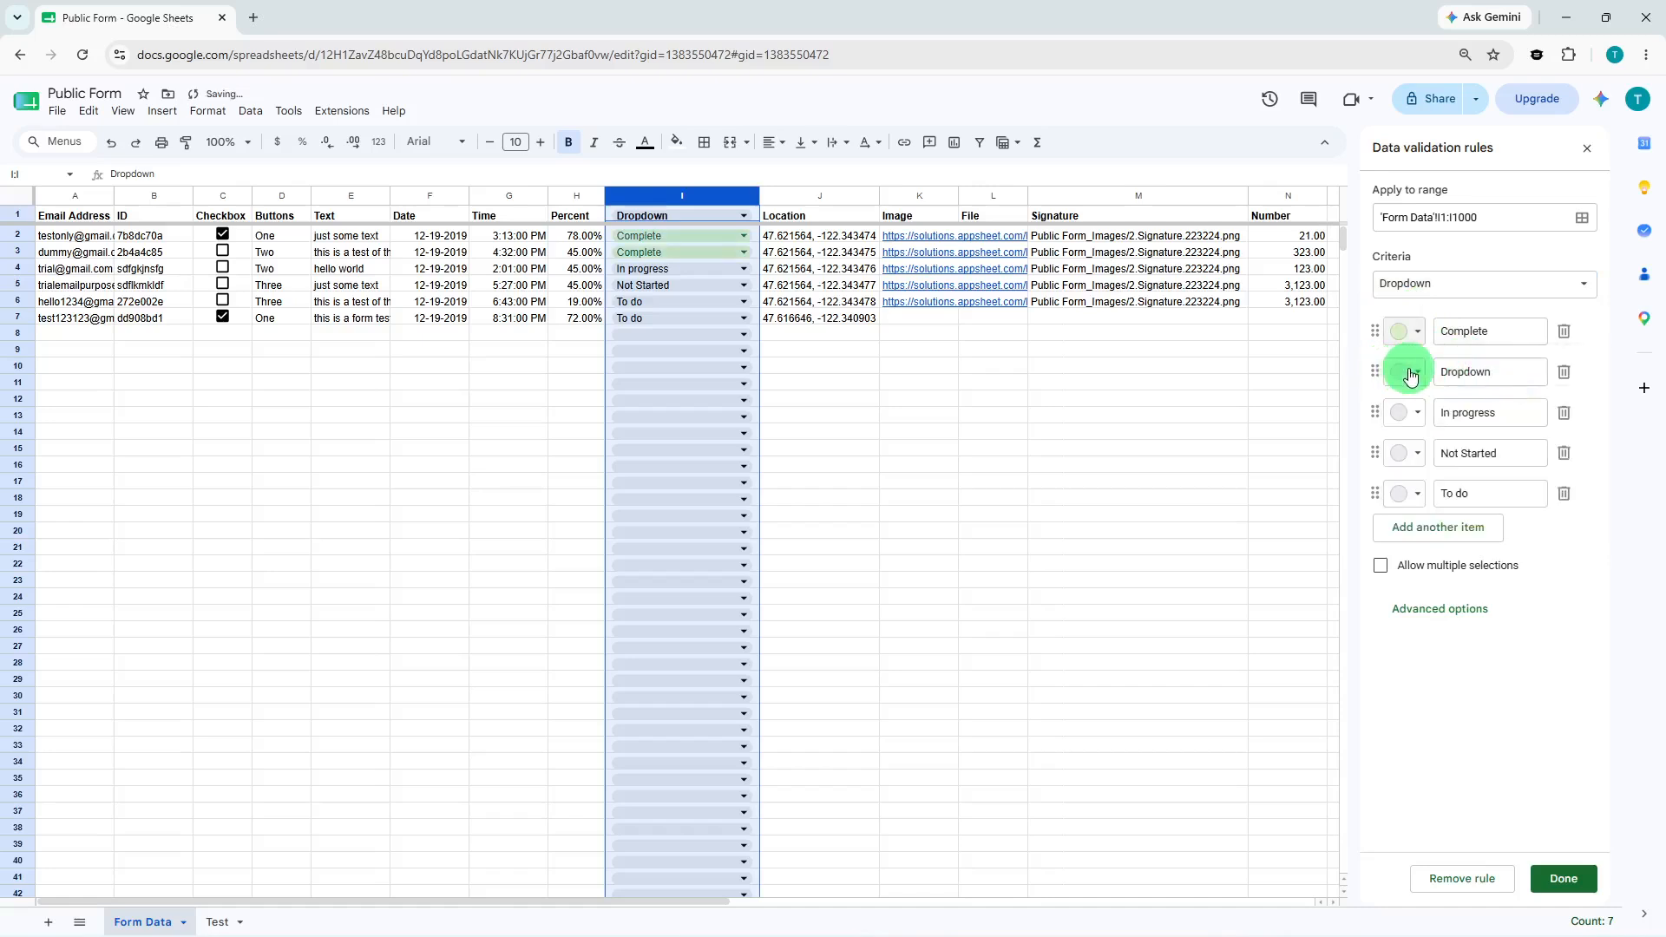
pyautogui.click(1407, 371)
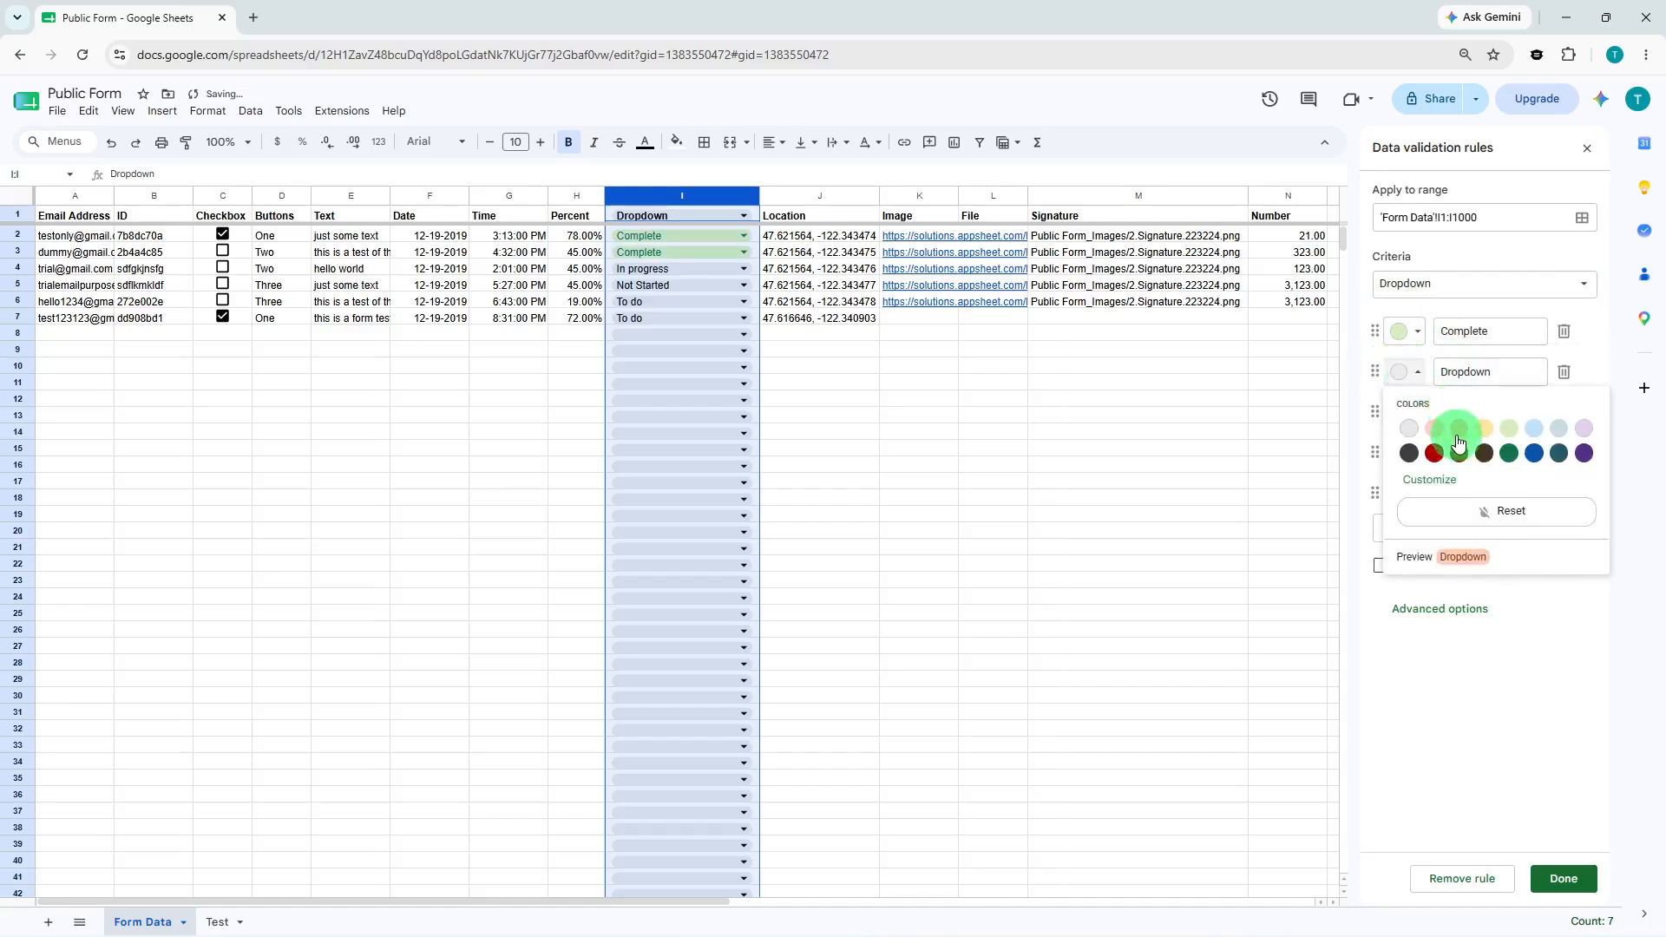
pyautogui.click(1484, 429)
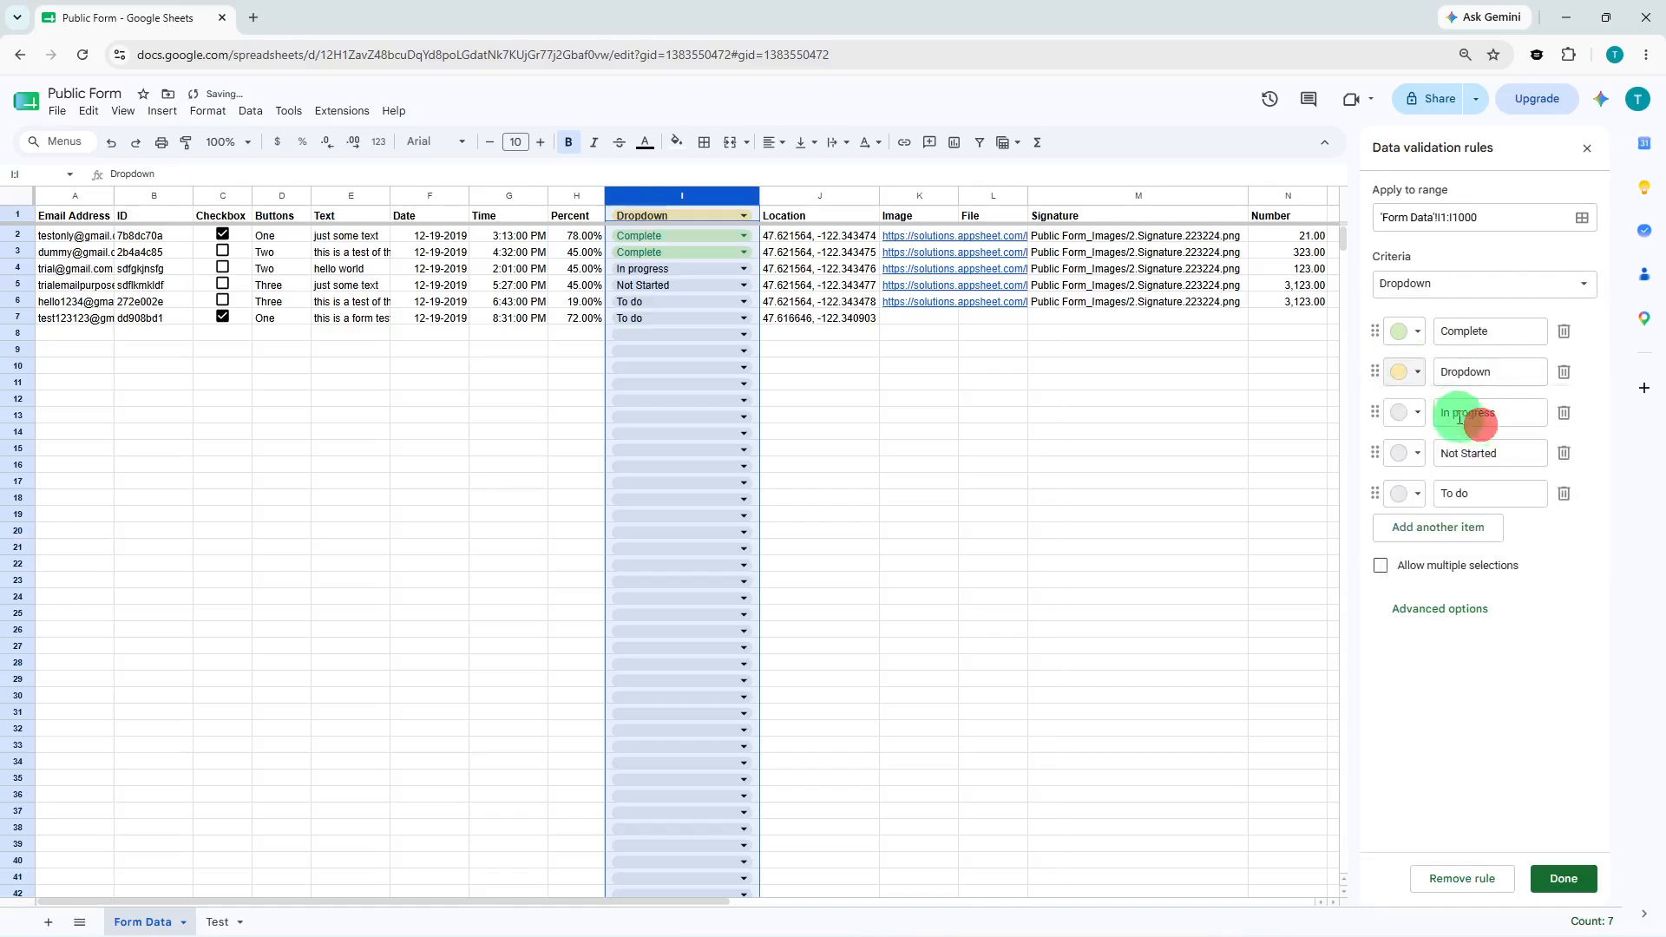
pyautogui.click(1418, 413)
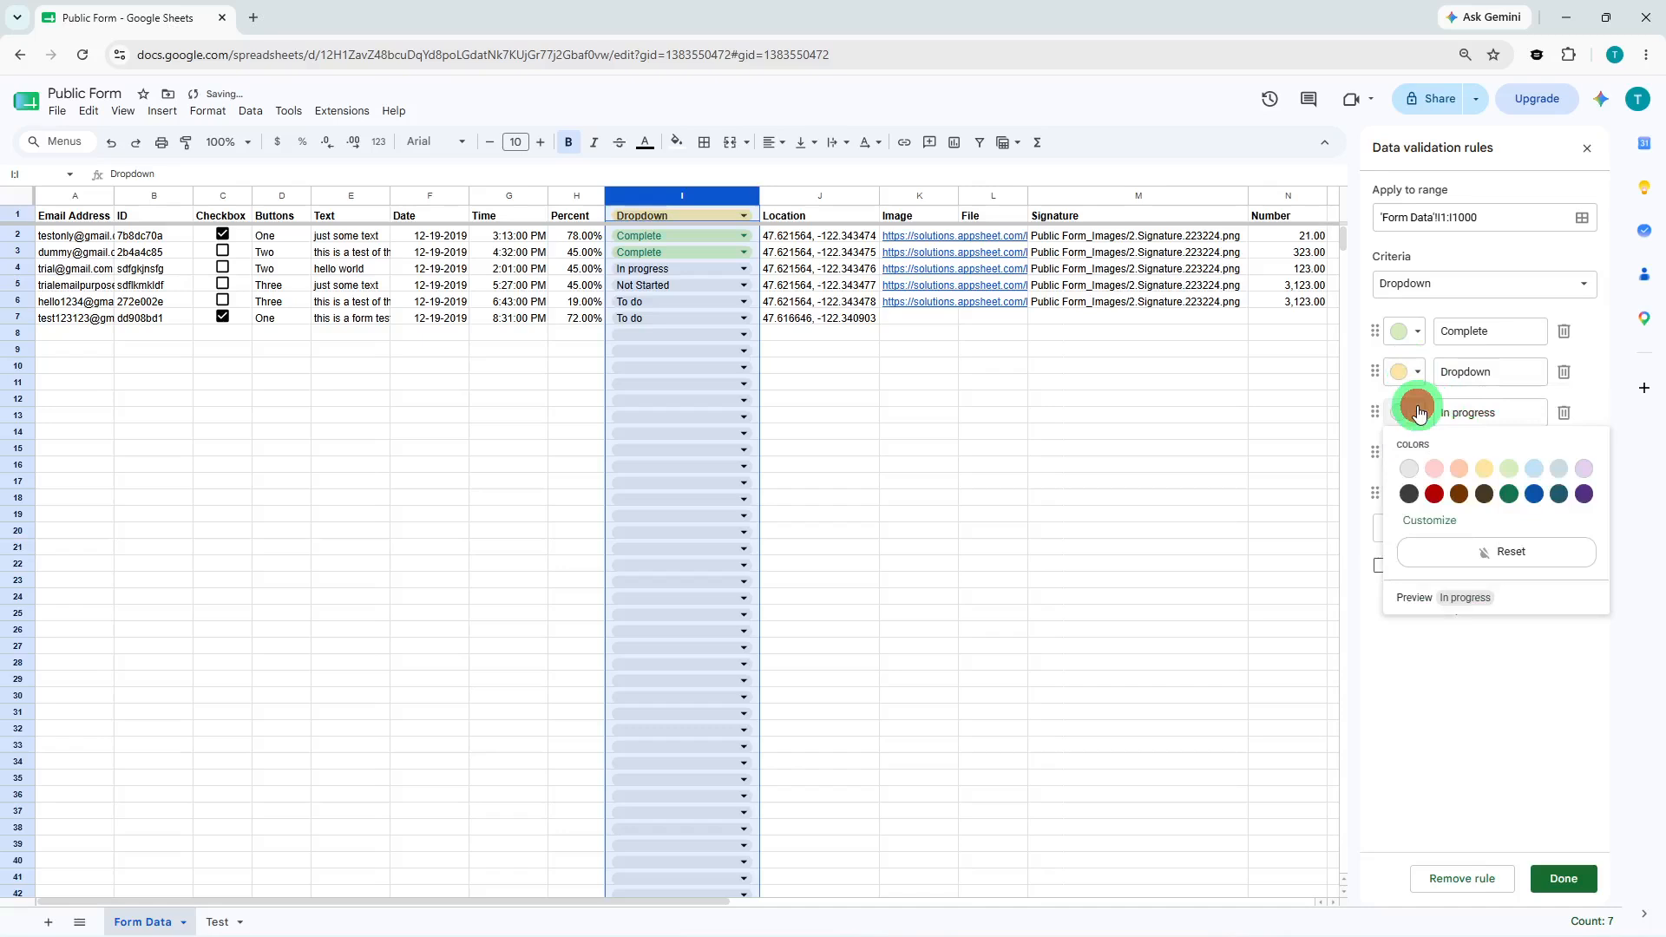
pyautogui.click(1436, 473)
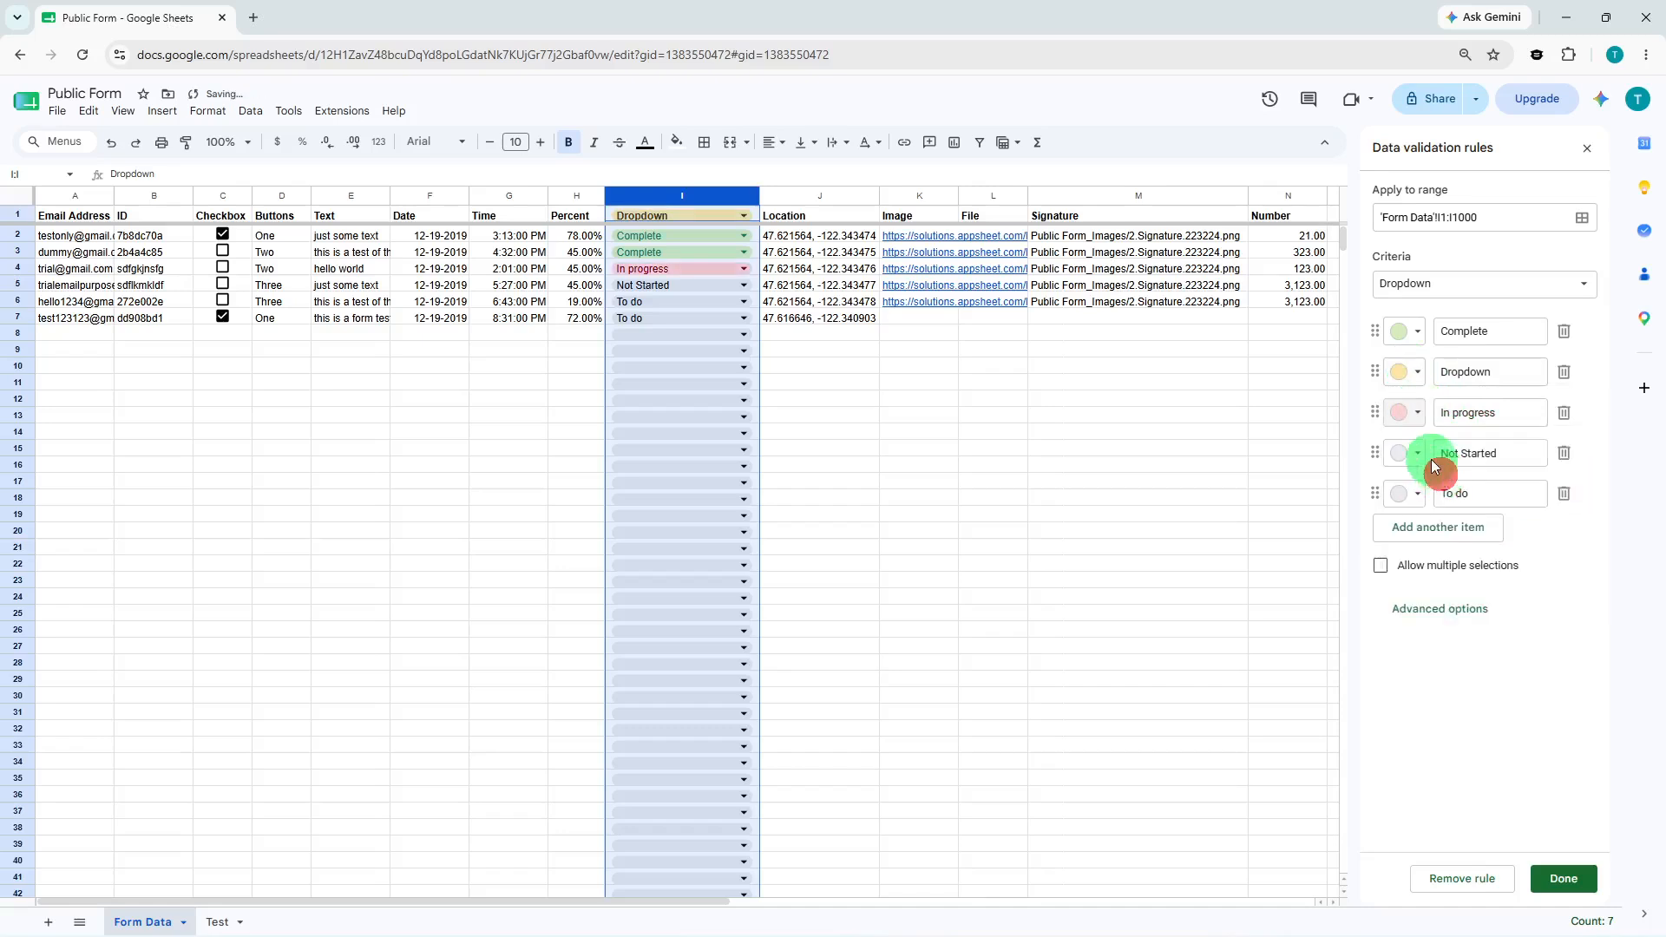
# Colour the Not Started item dark red and the To do item light purple, and save the dropdown rule
pyautogui.click(1418, 453)
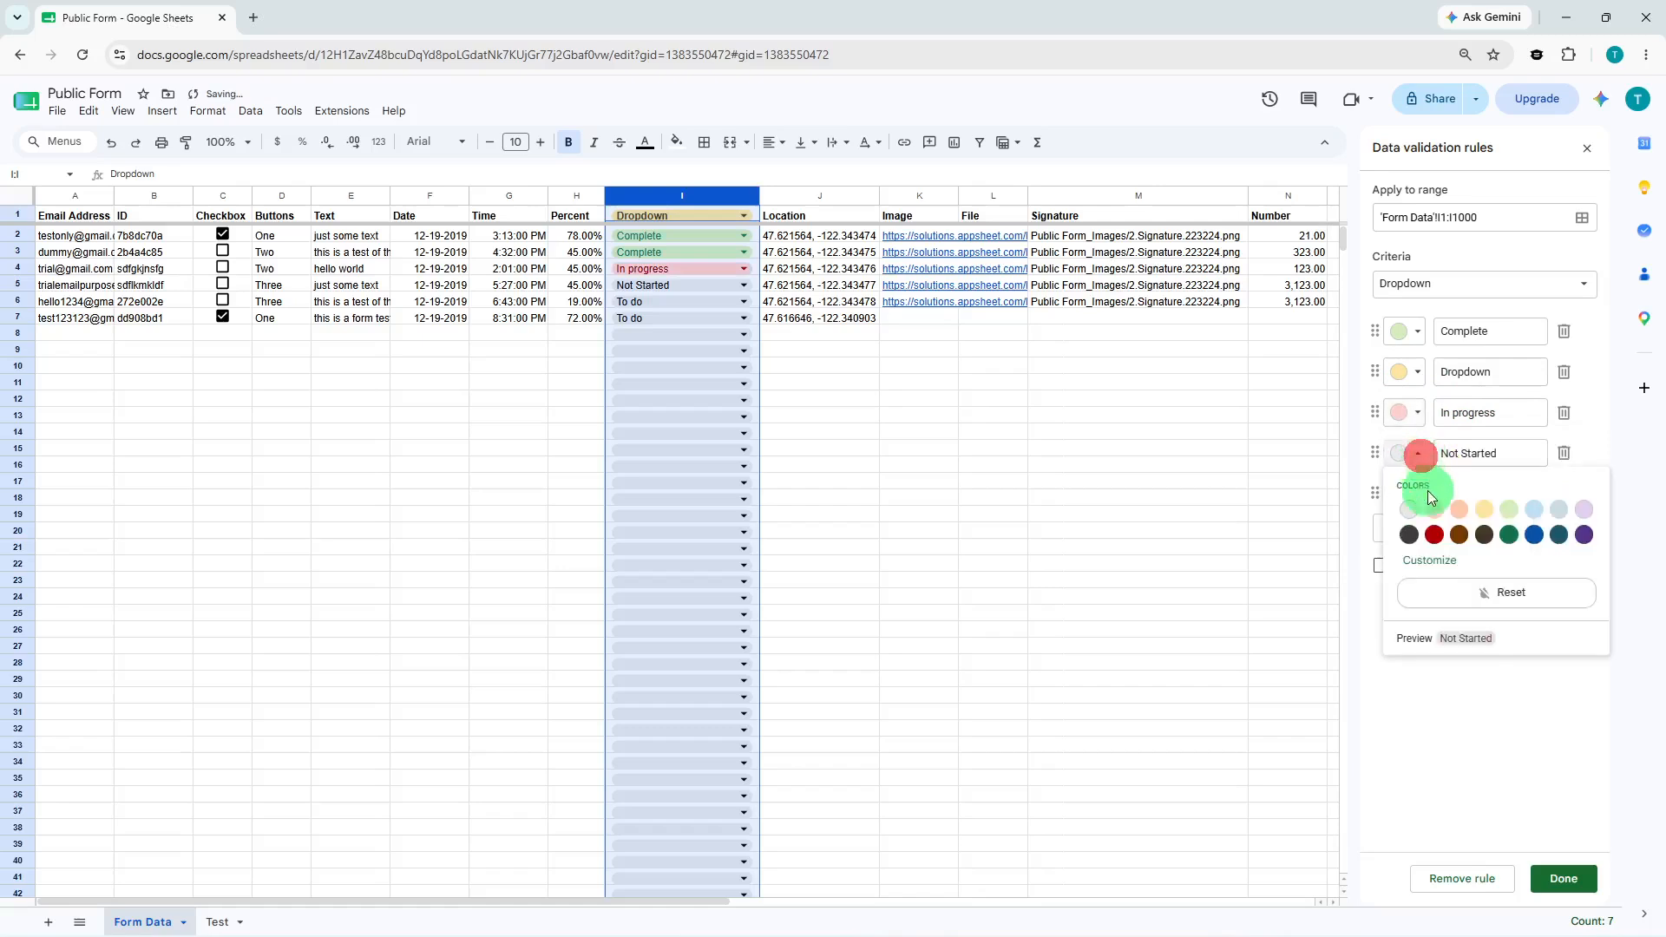
pyautogui.click(1433, 535)
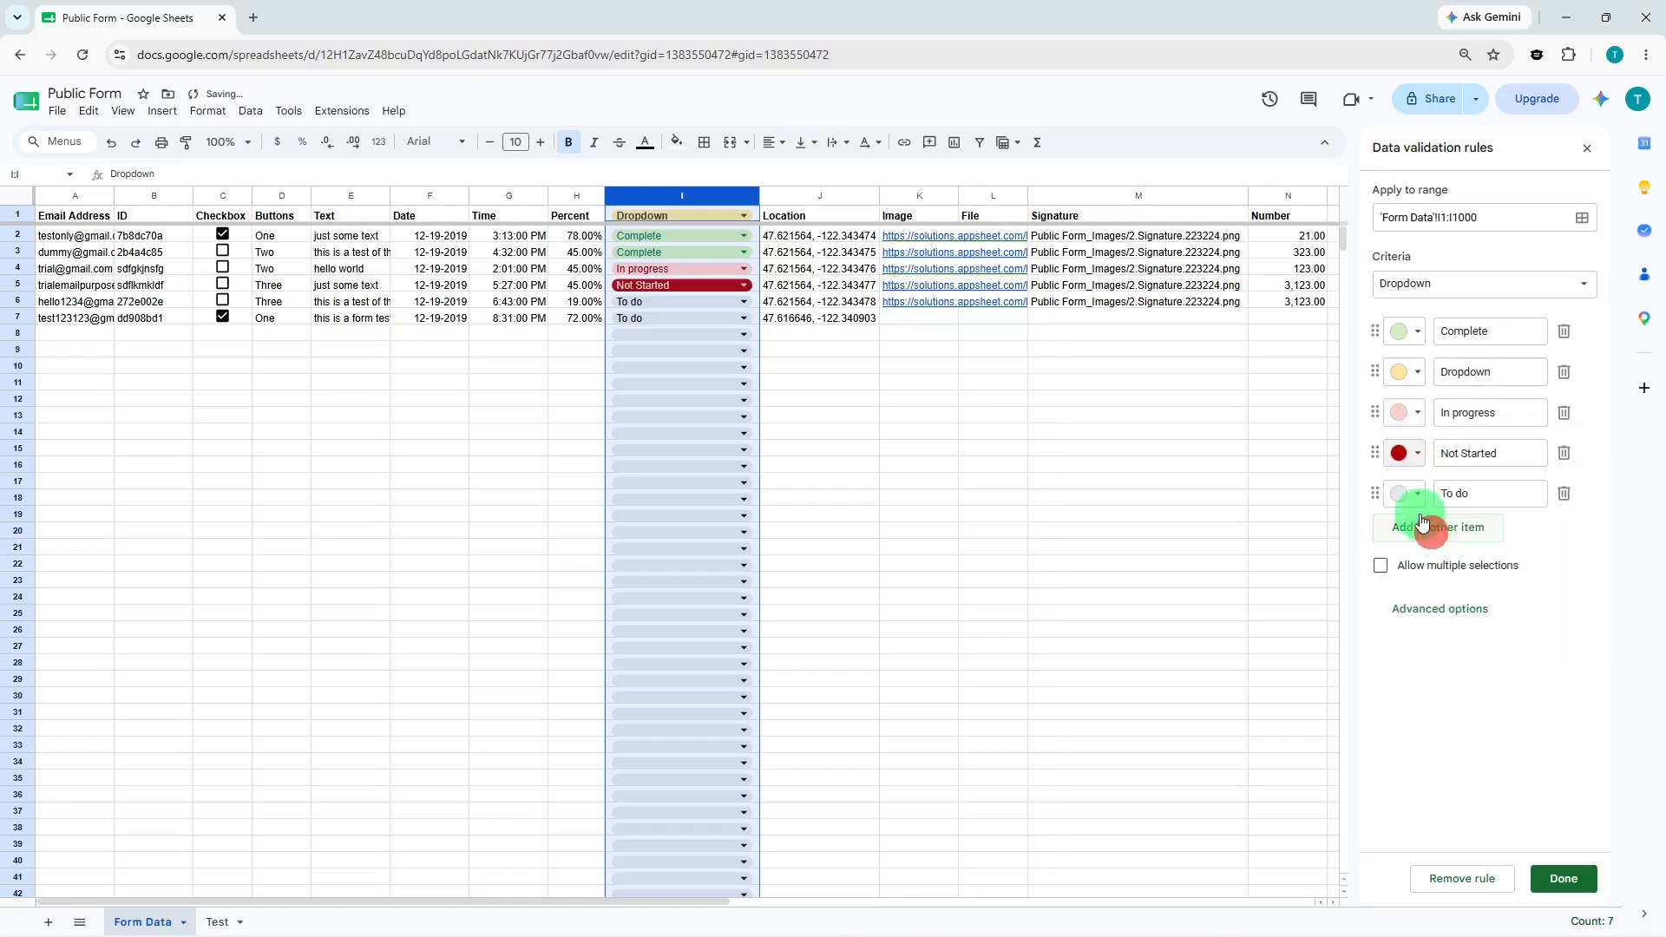
pyautogui.click(1405, 493)
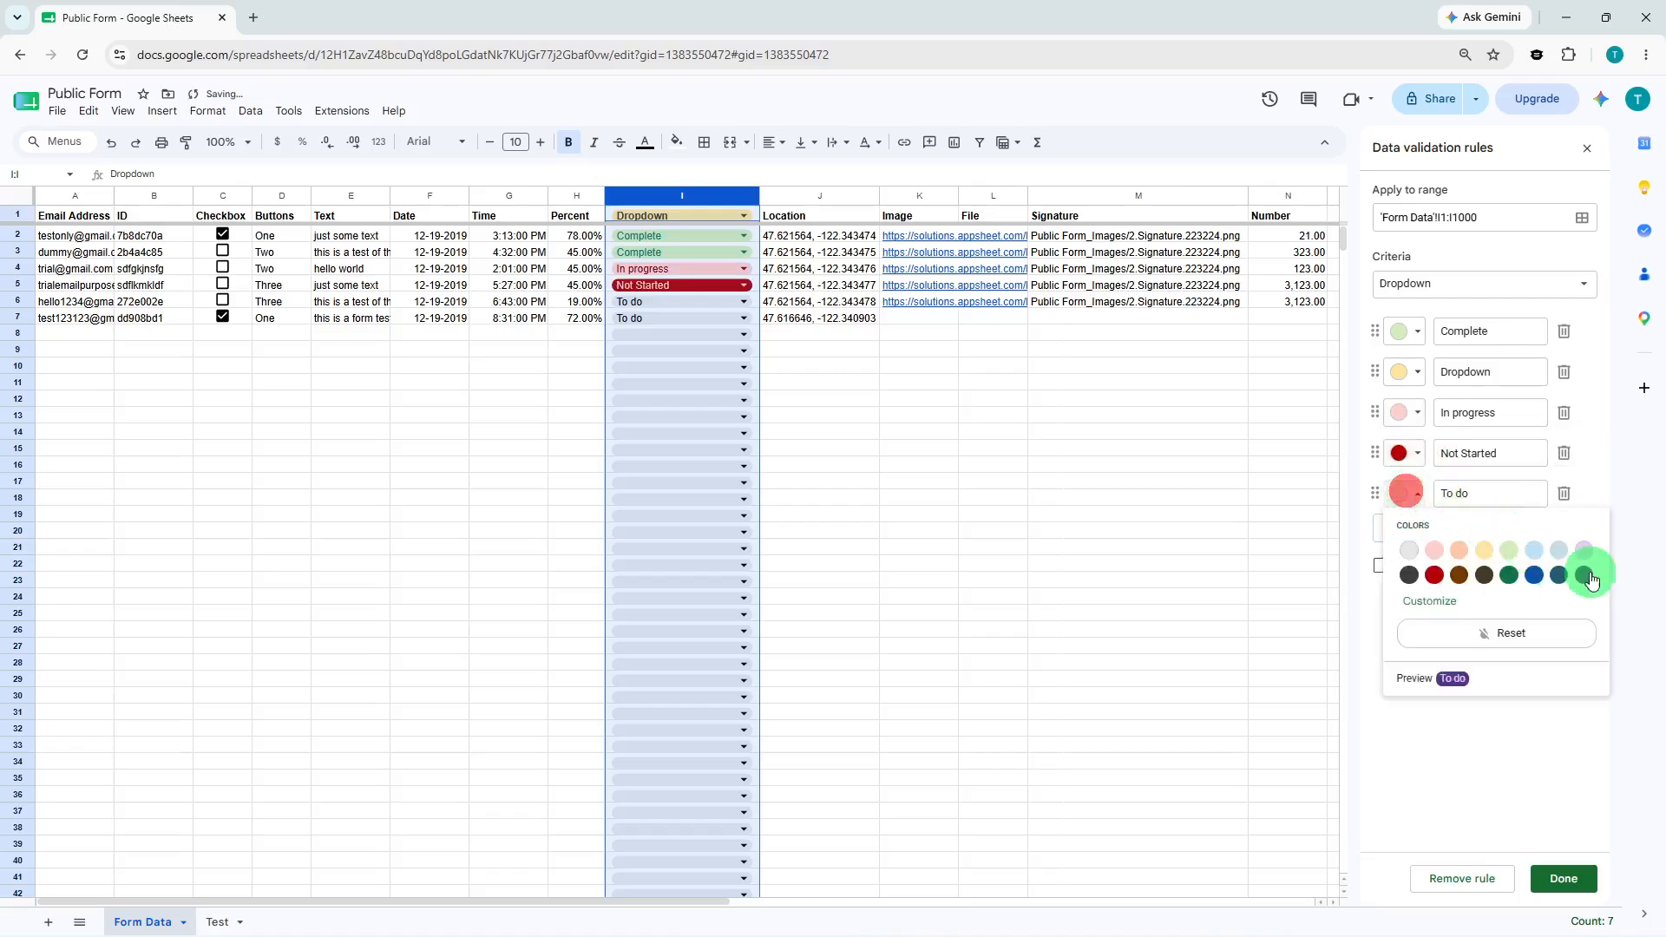
pyautogui.click(1585, 546)
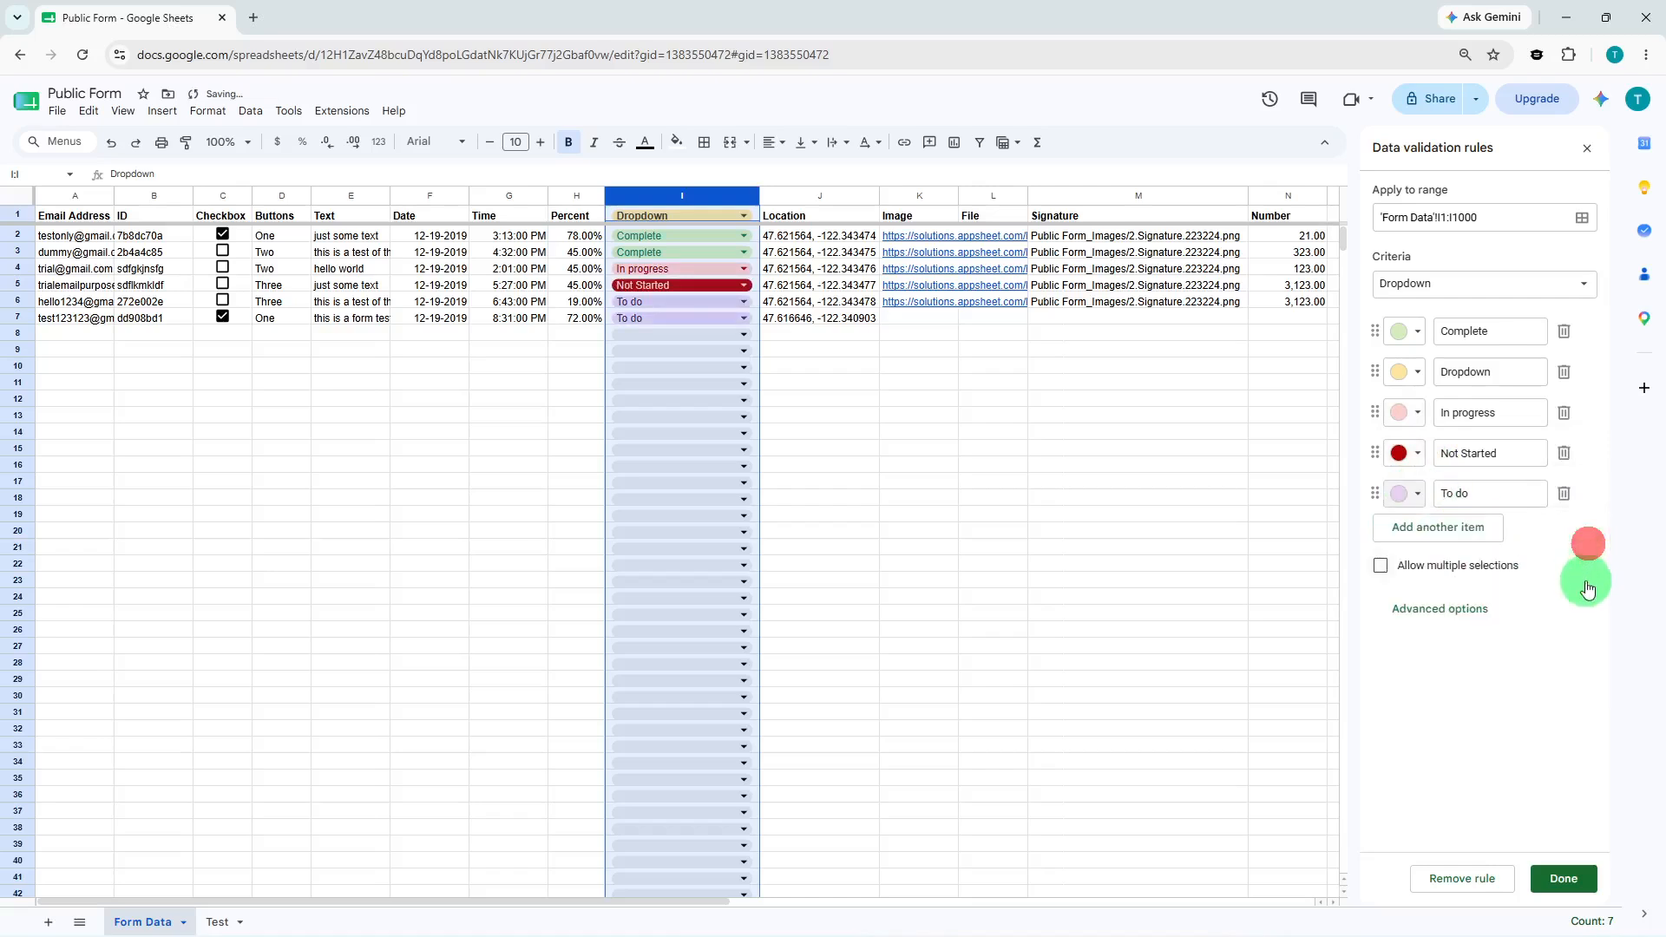
pyautogui.click(1565, 878)
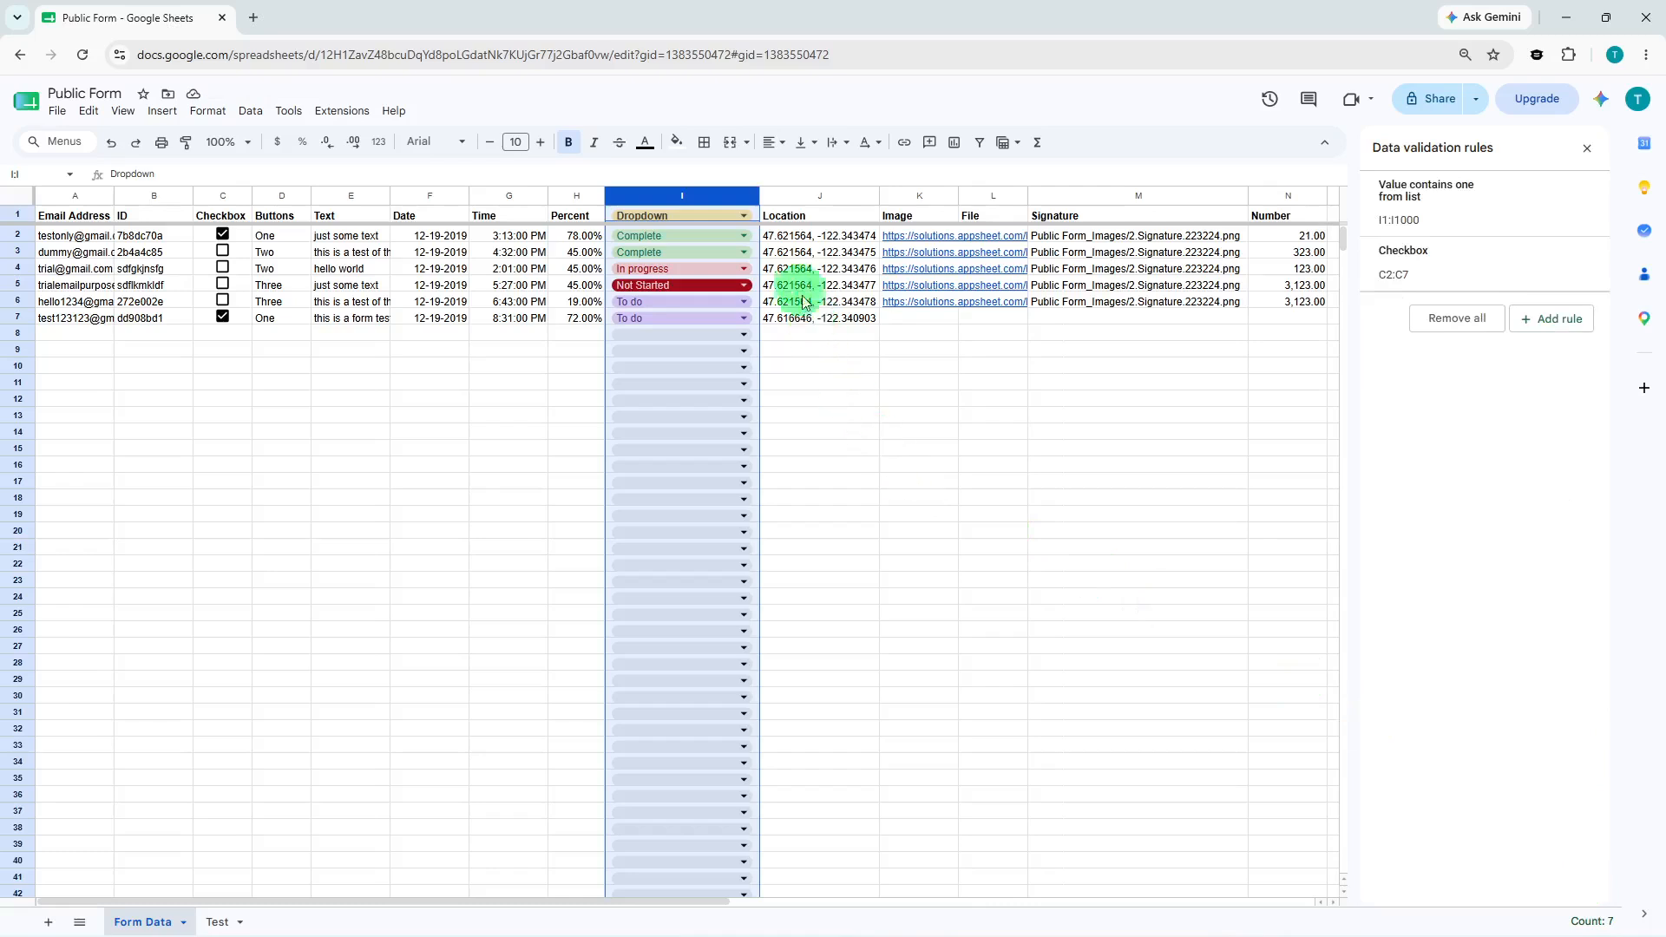
# Add and save a validation rule for the whole Location column requiring that the text contains 47
pyautogui.click(801, 198)
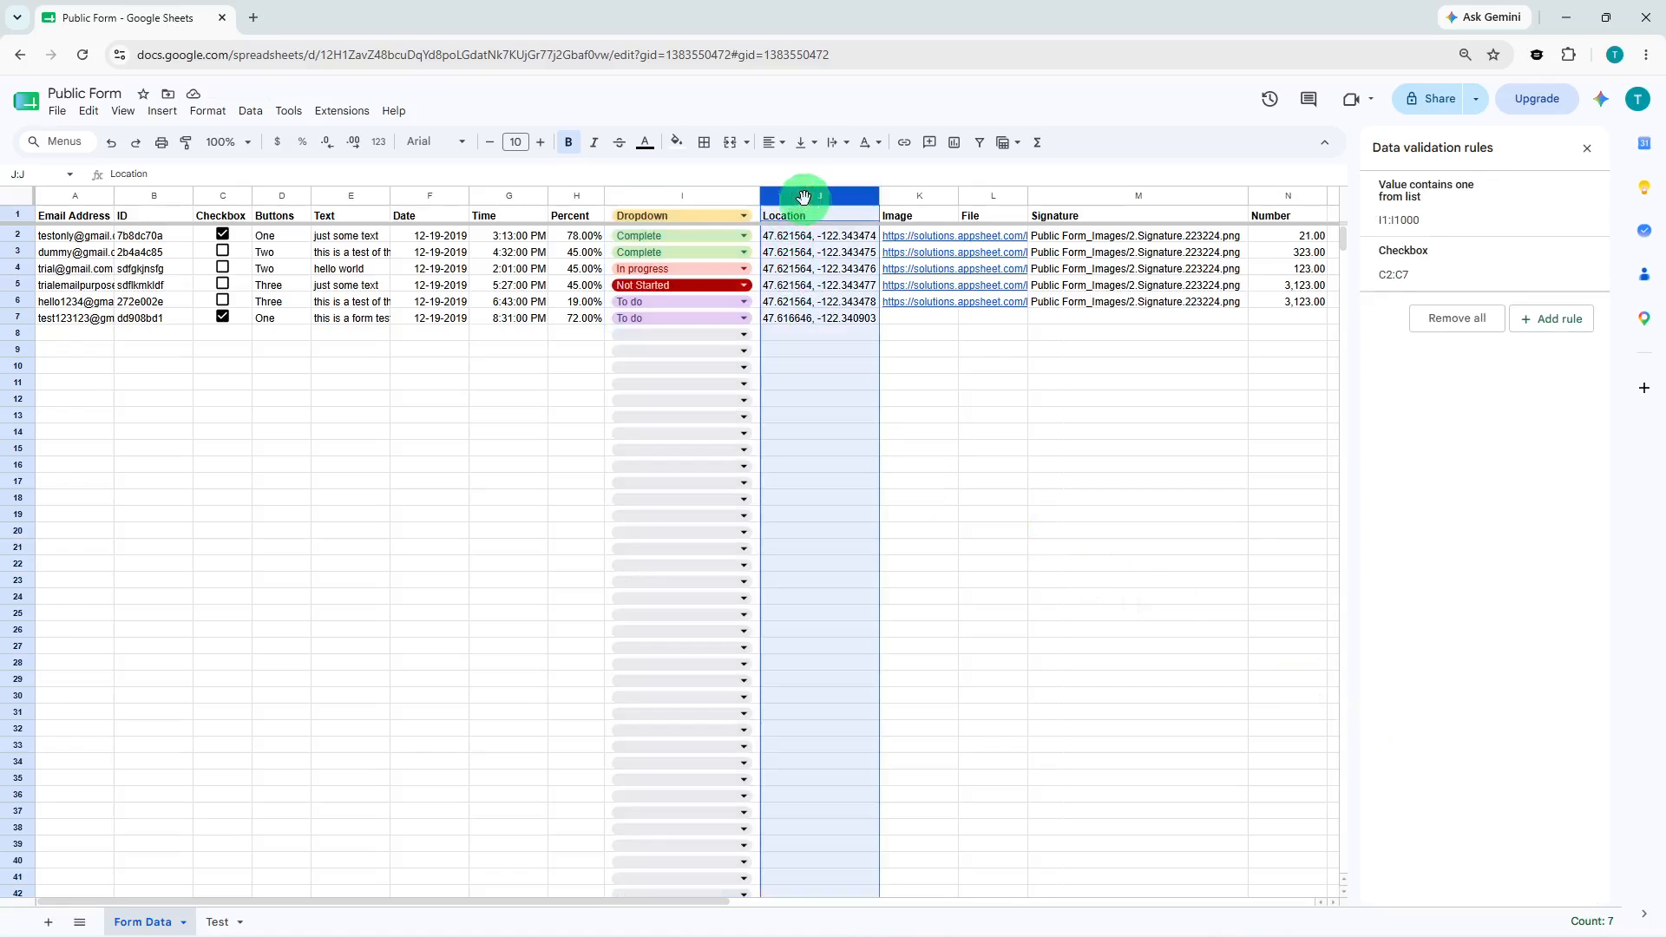
pyautogui.click(1529, 317)
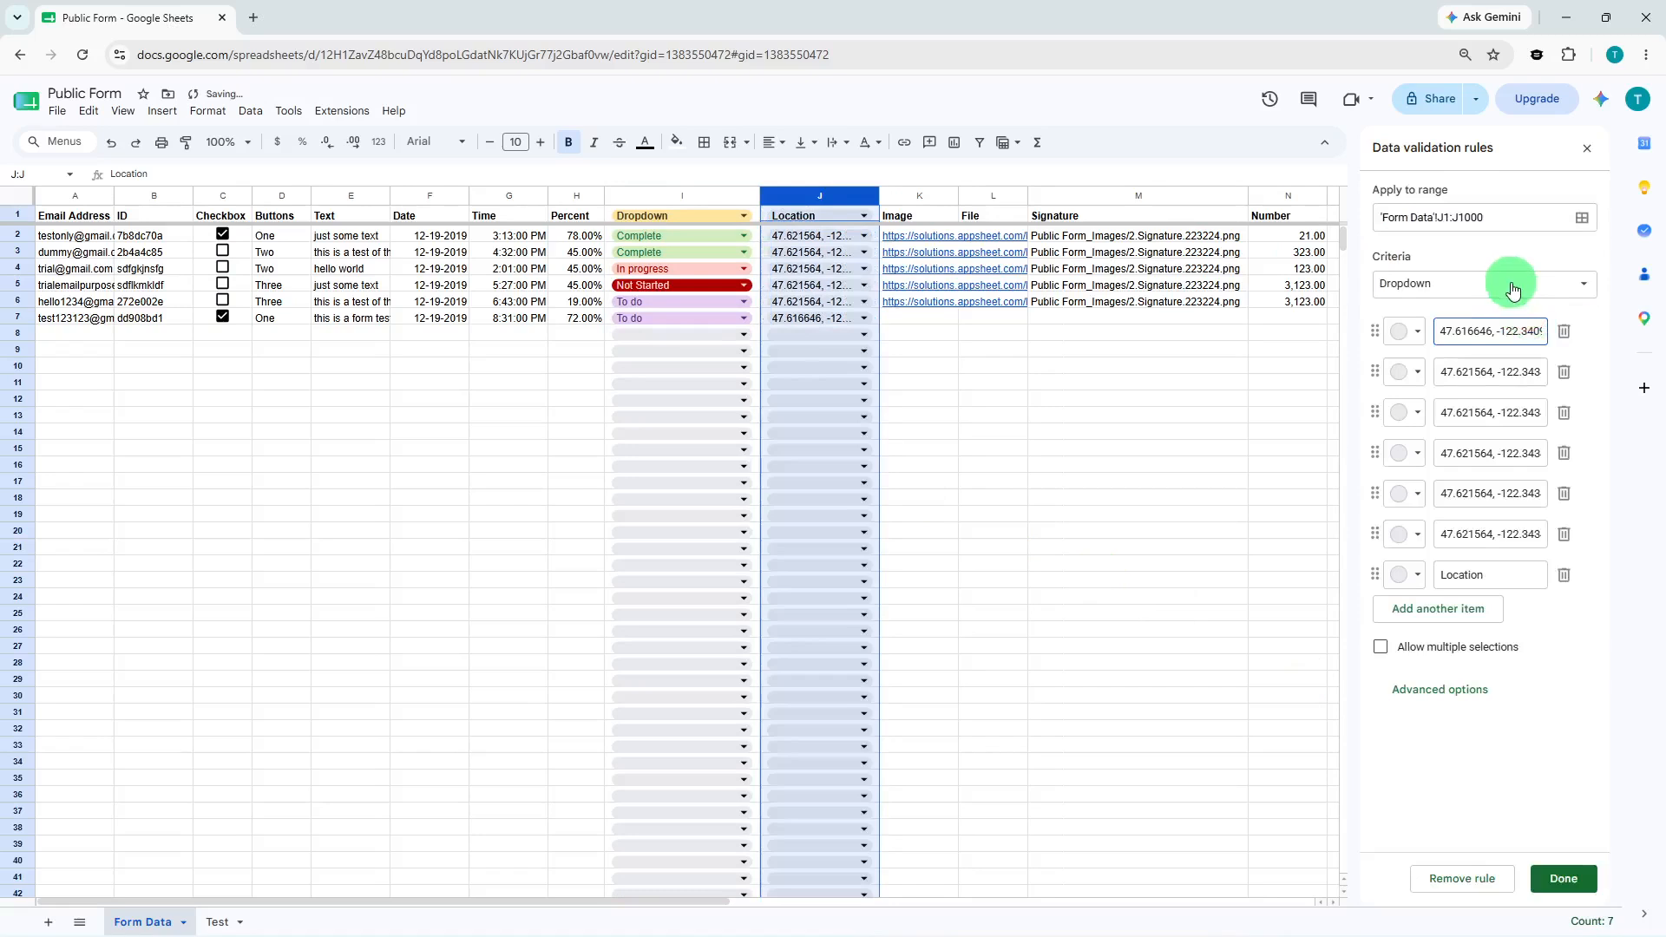
pyautogui.click(1509, 284)
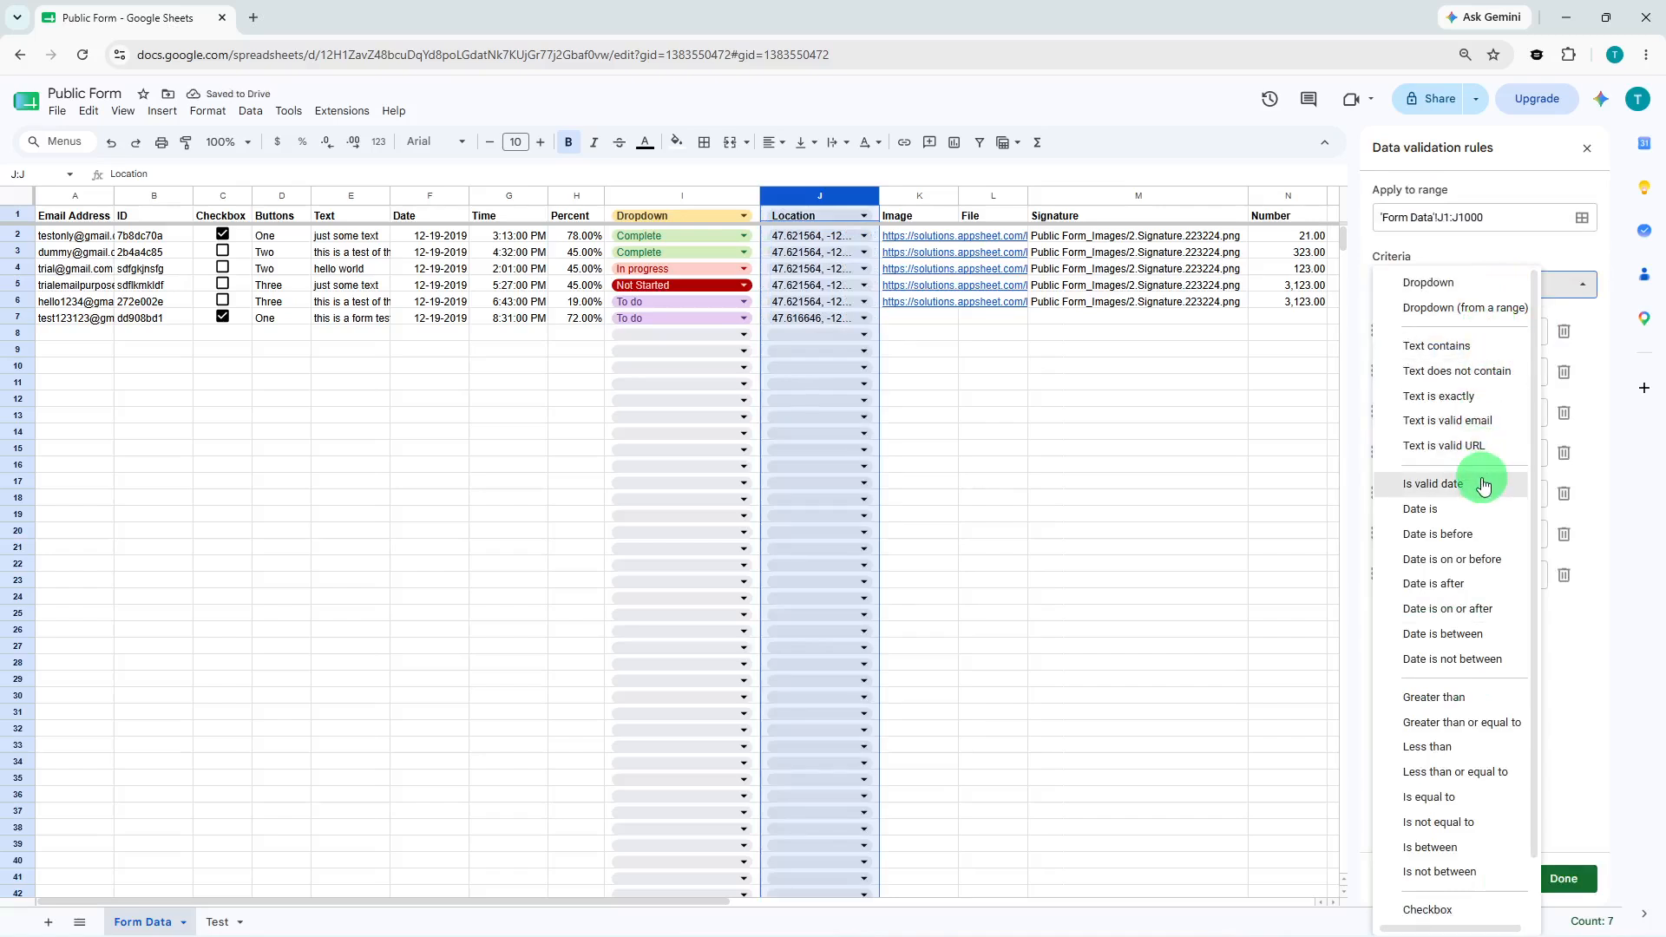
pyautogui.scroll(-1, 1483, 486)
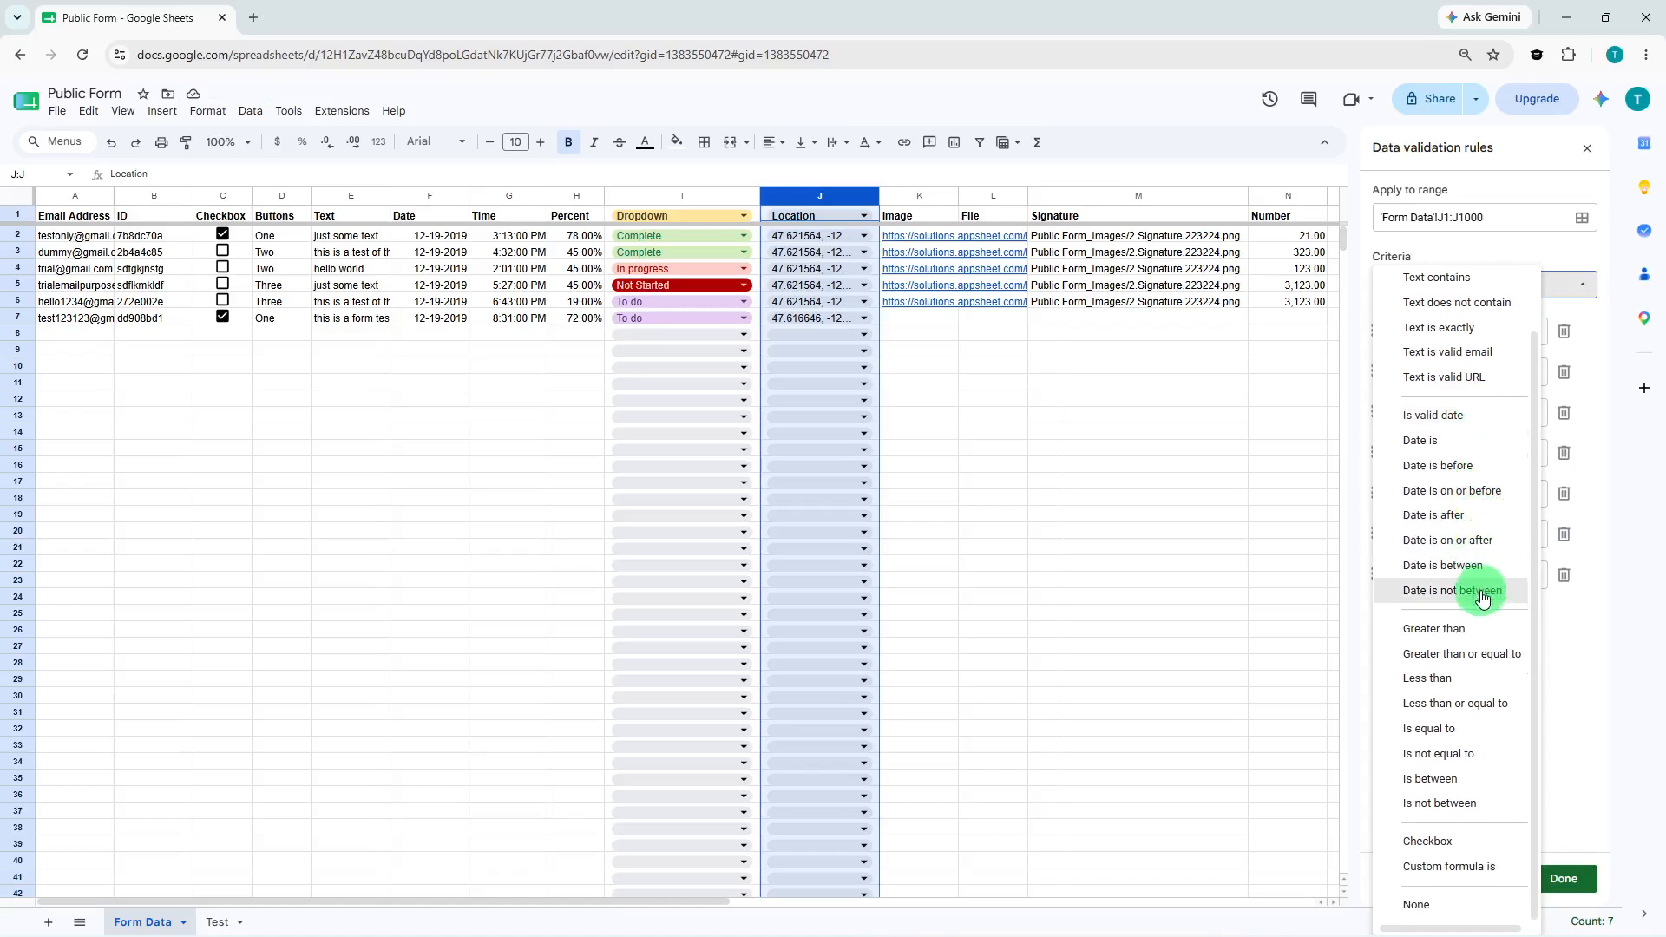
pyautogui.scroll(1, 1480, 603)
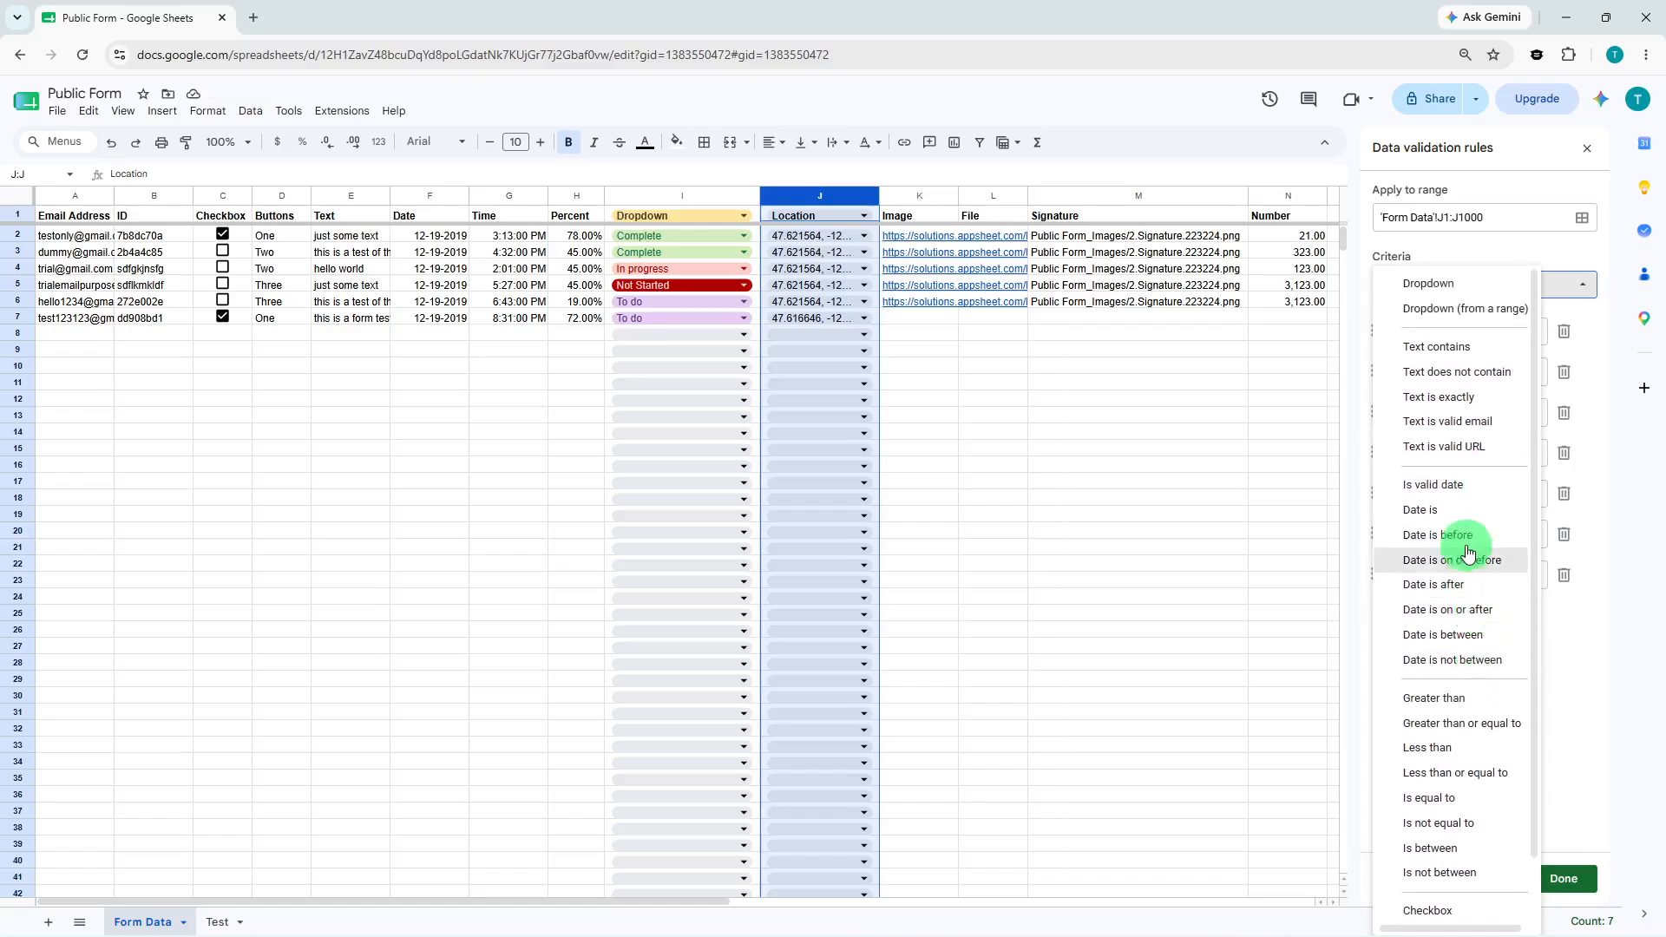
pyautogui.click(1457, 357)
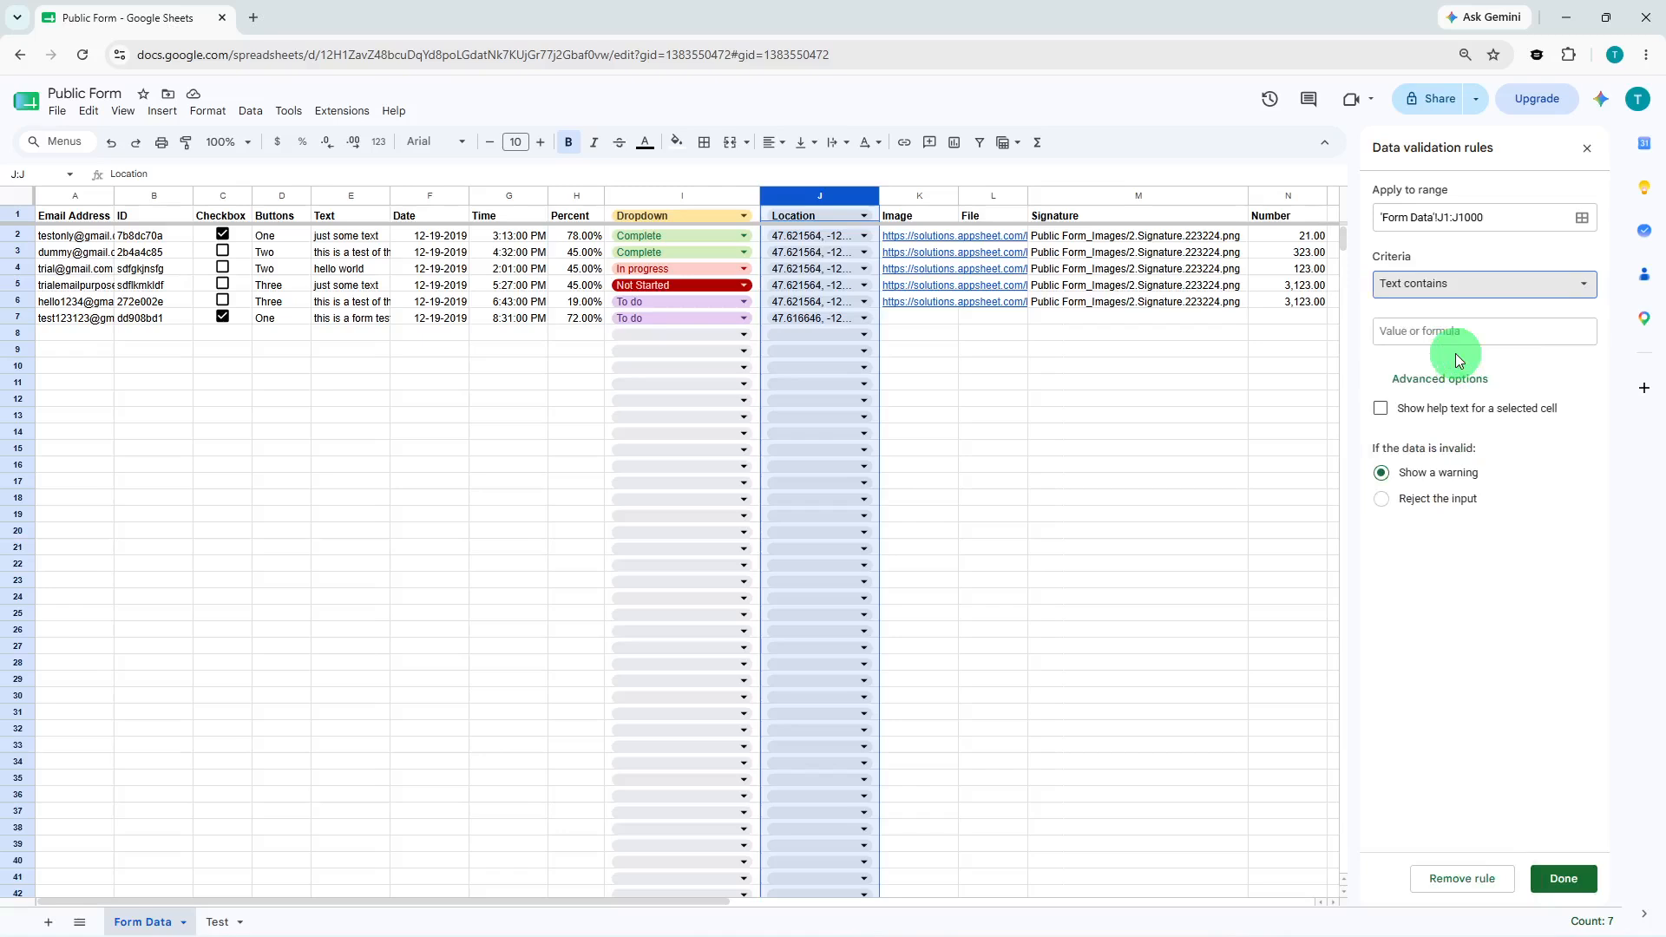
pyautogui.click(1452, 330)
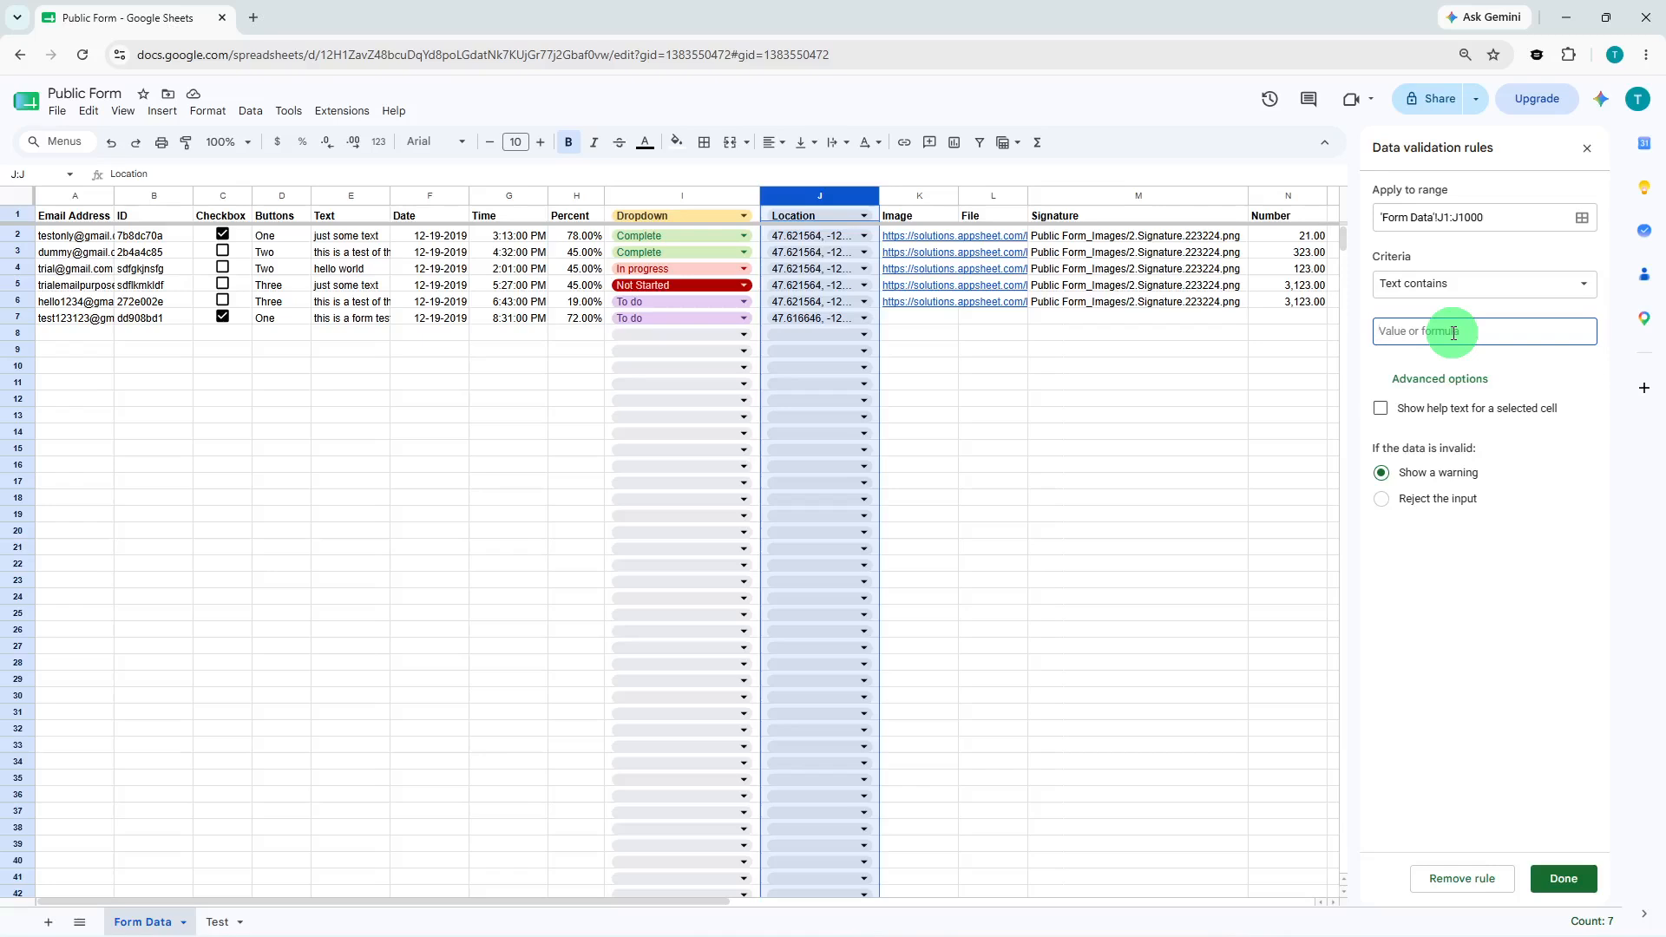
pyautogui.write('47')
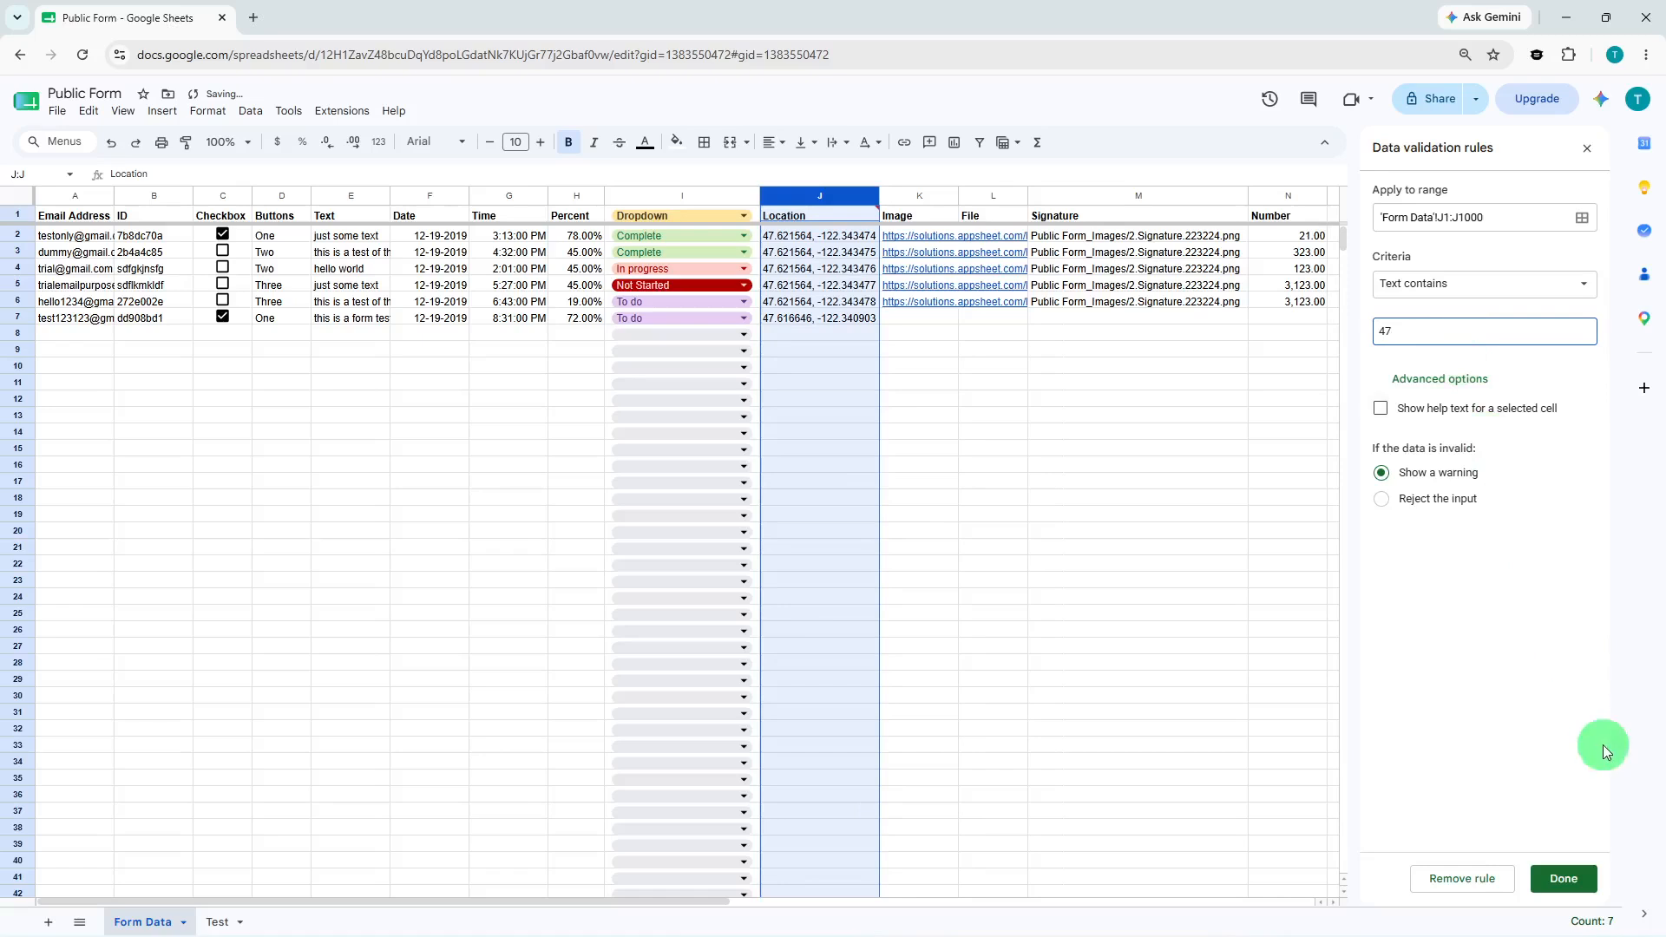
pyautogui.click(1580, 877)
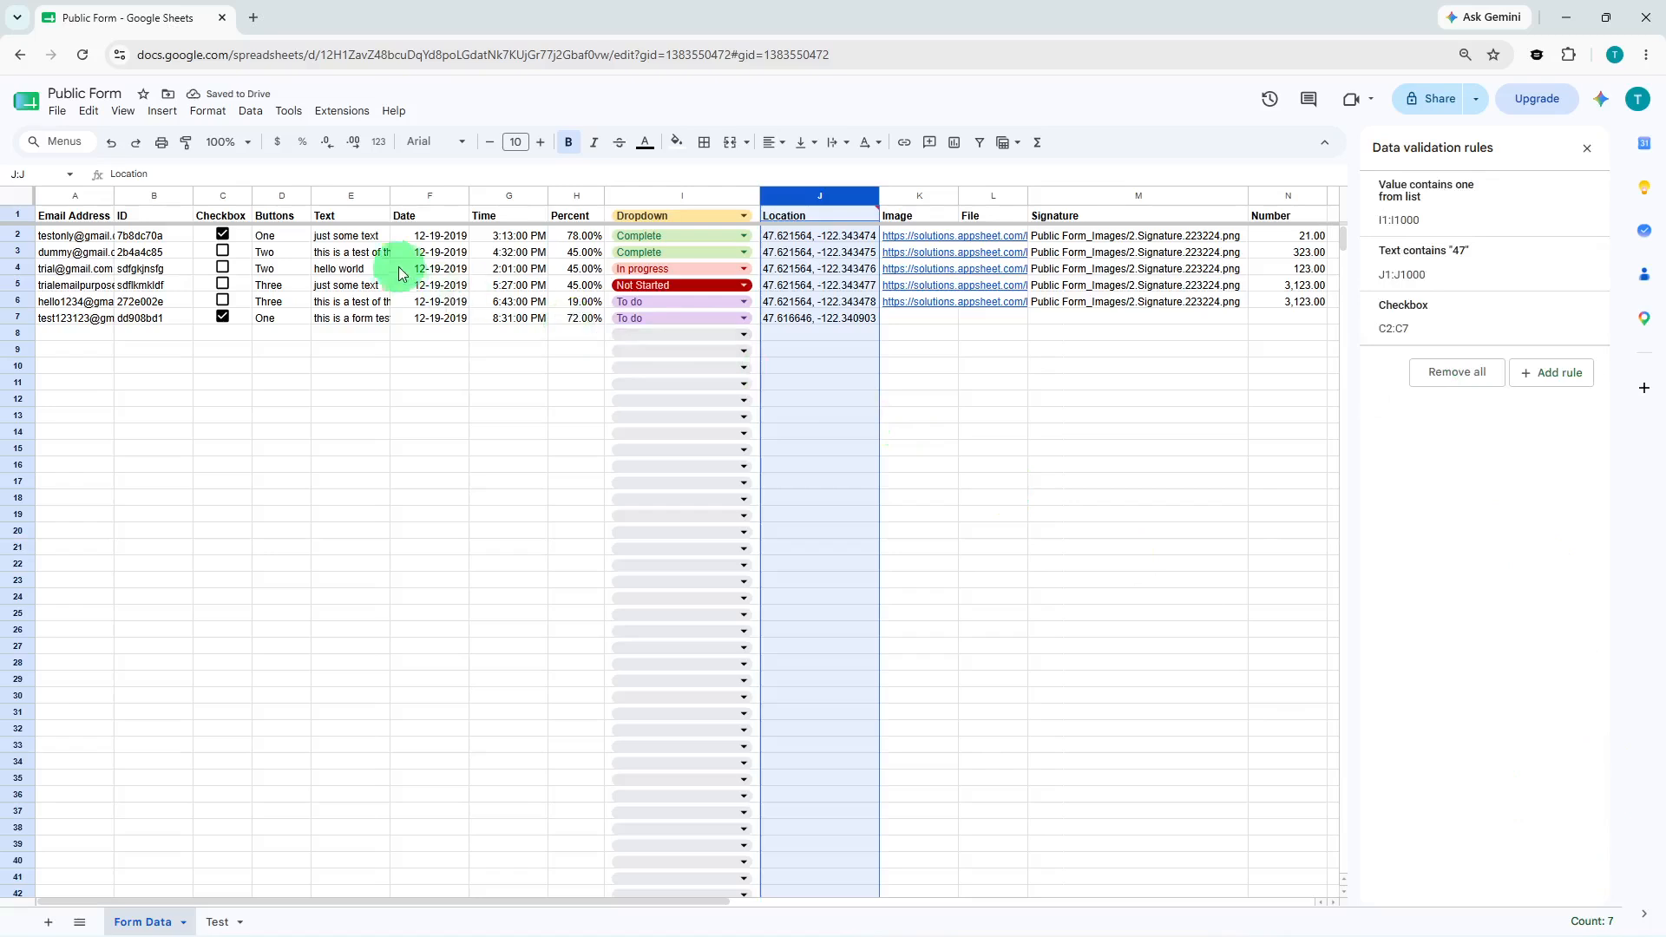
# Add a validation rule with the Checkbox criteria to the whole Buttons column, range 'Form Data'!D1:D1000
pyautogui.click(289, 222)
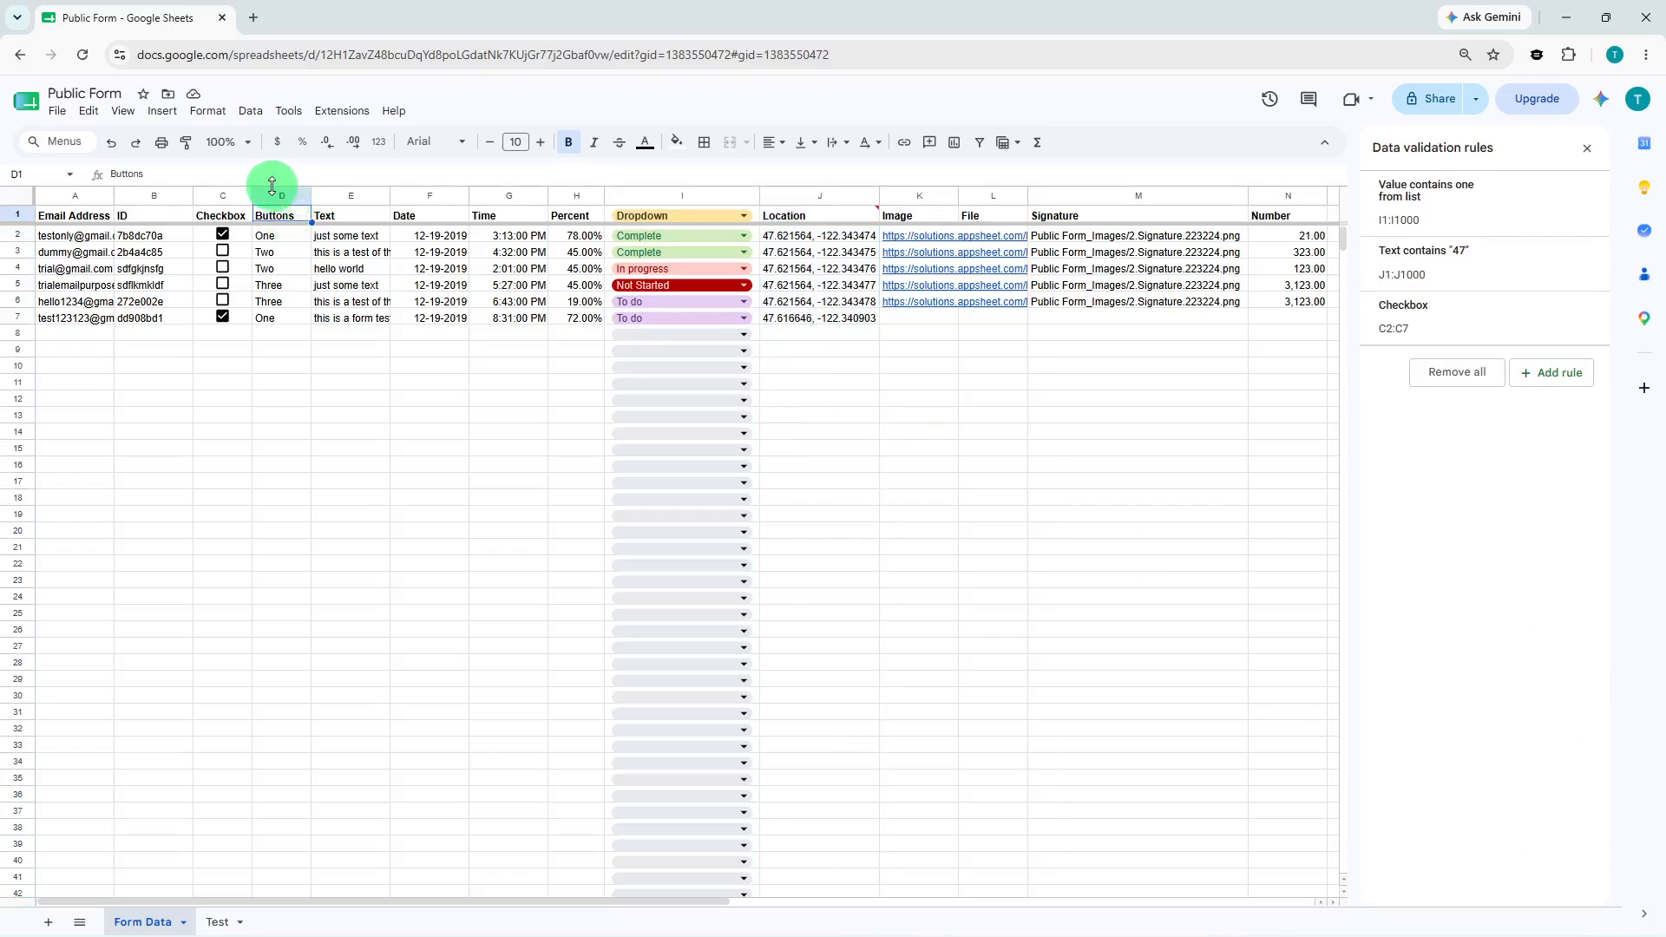
pyautogui.click(270, 192)
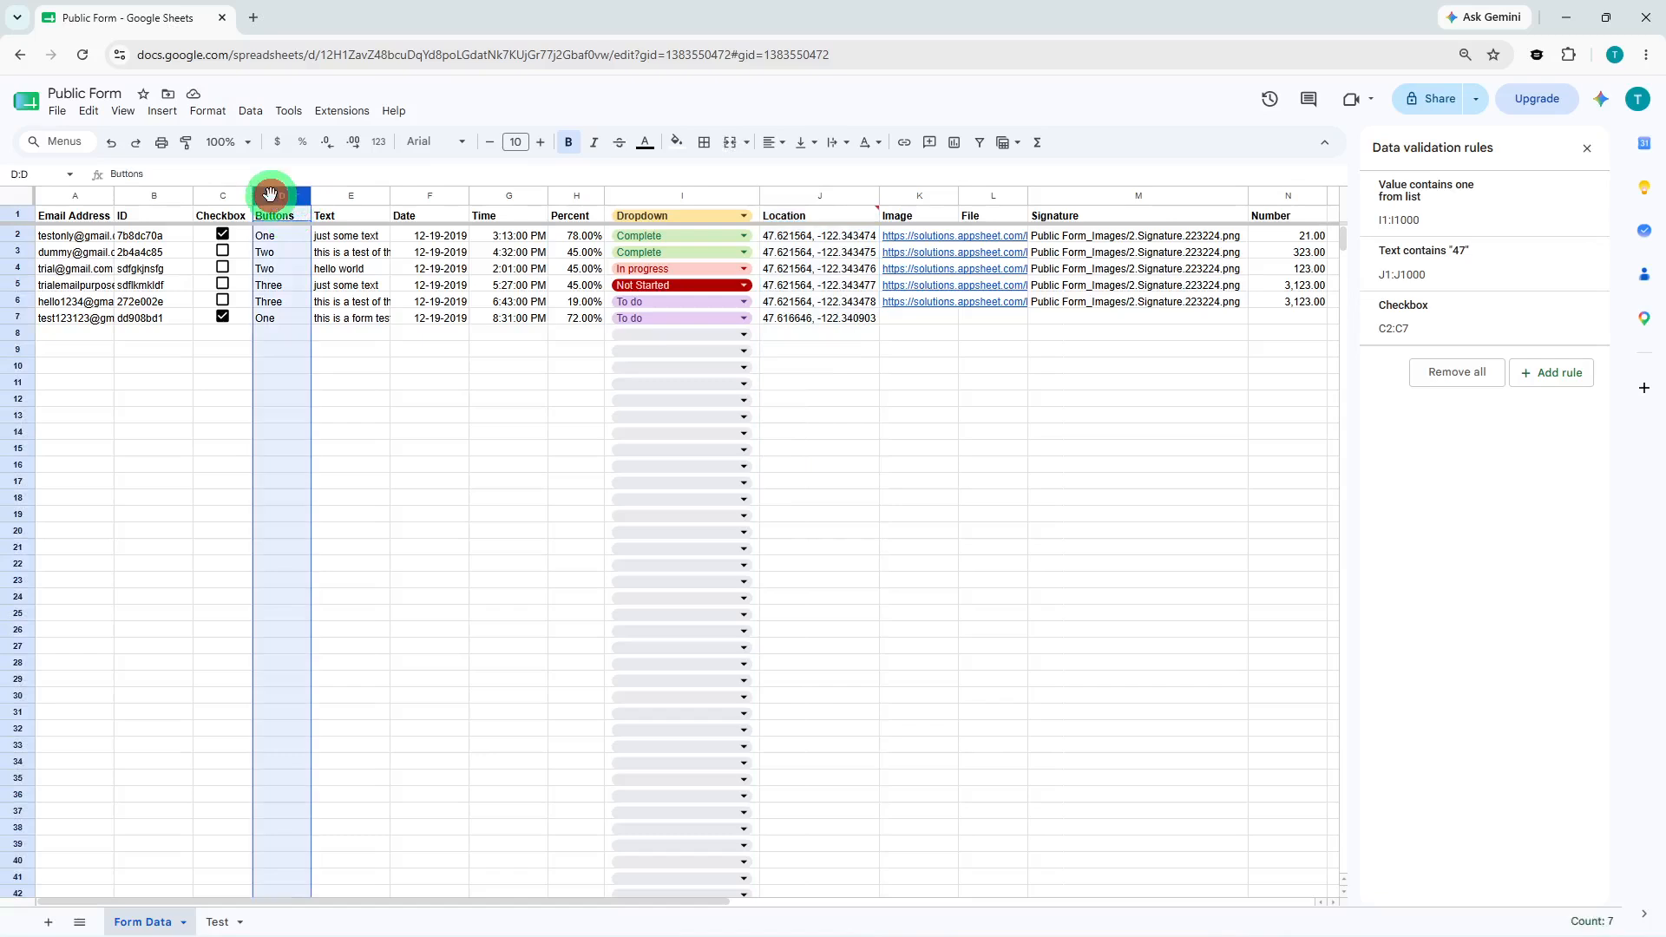
pyautogui.click(1553, 378)
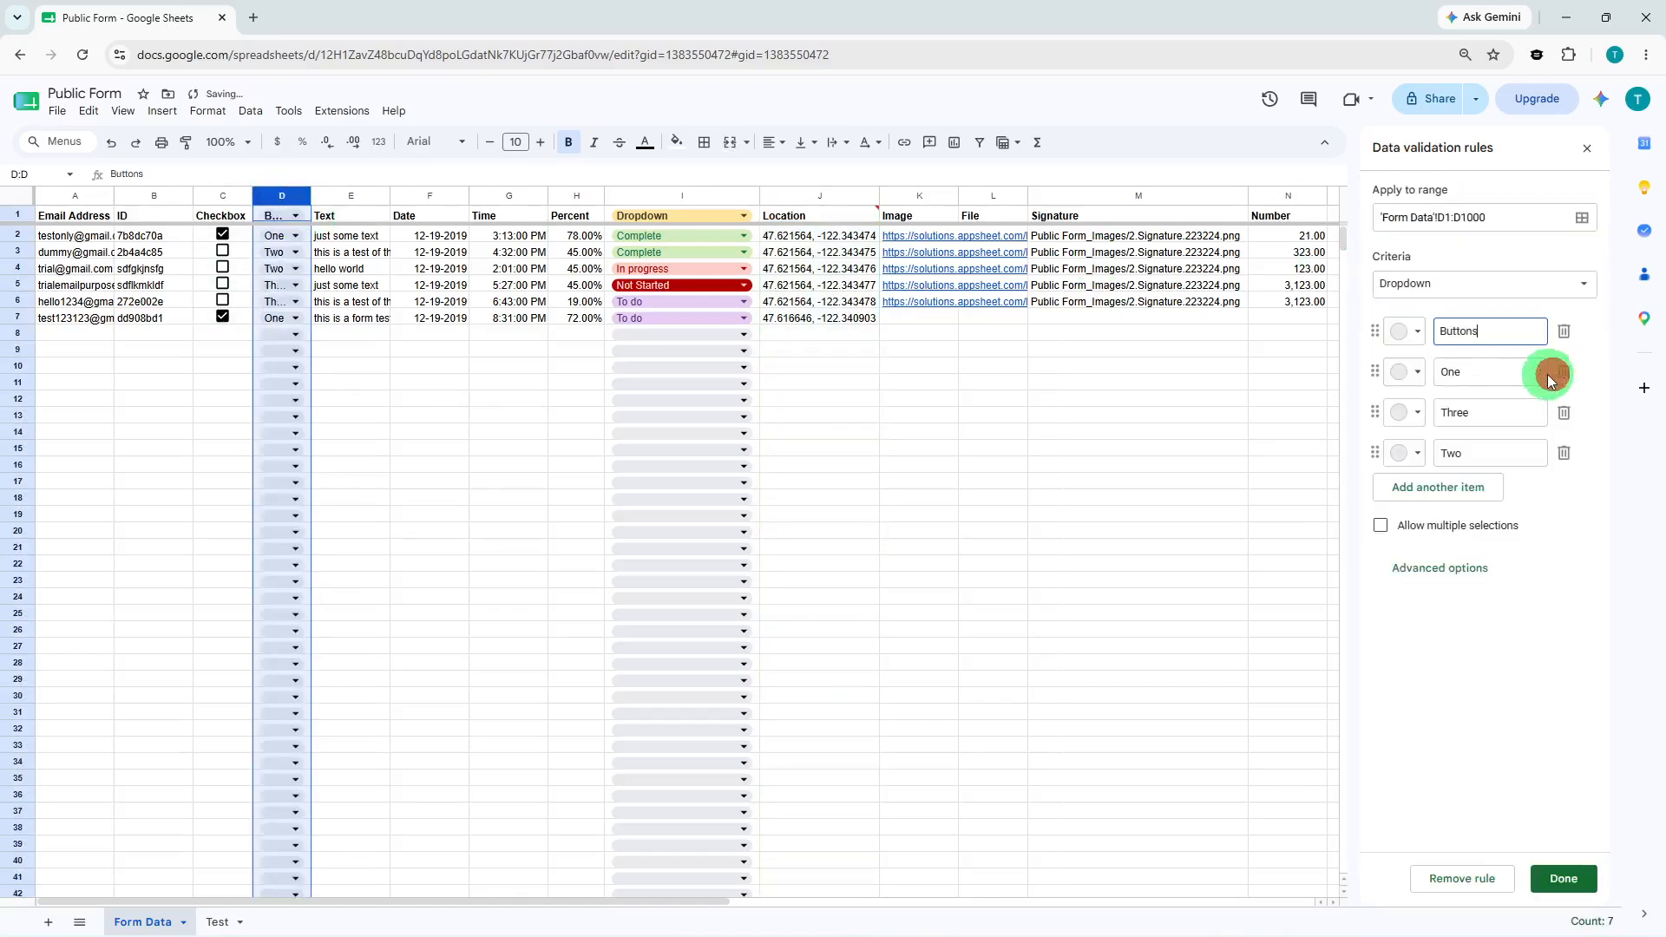
pyautogui.click(1487, 295)
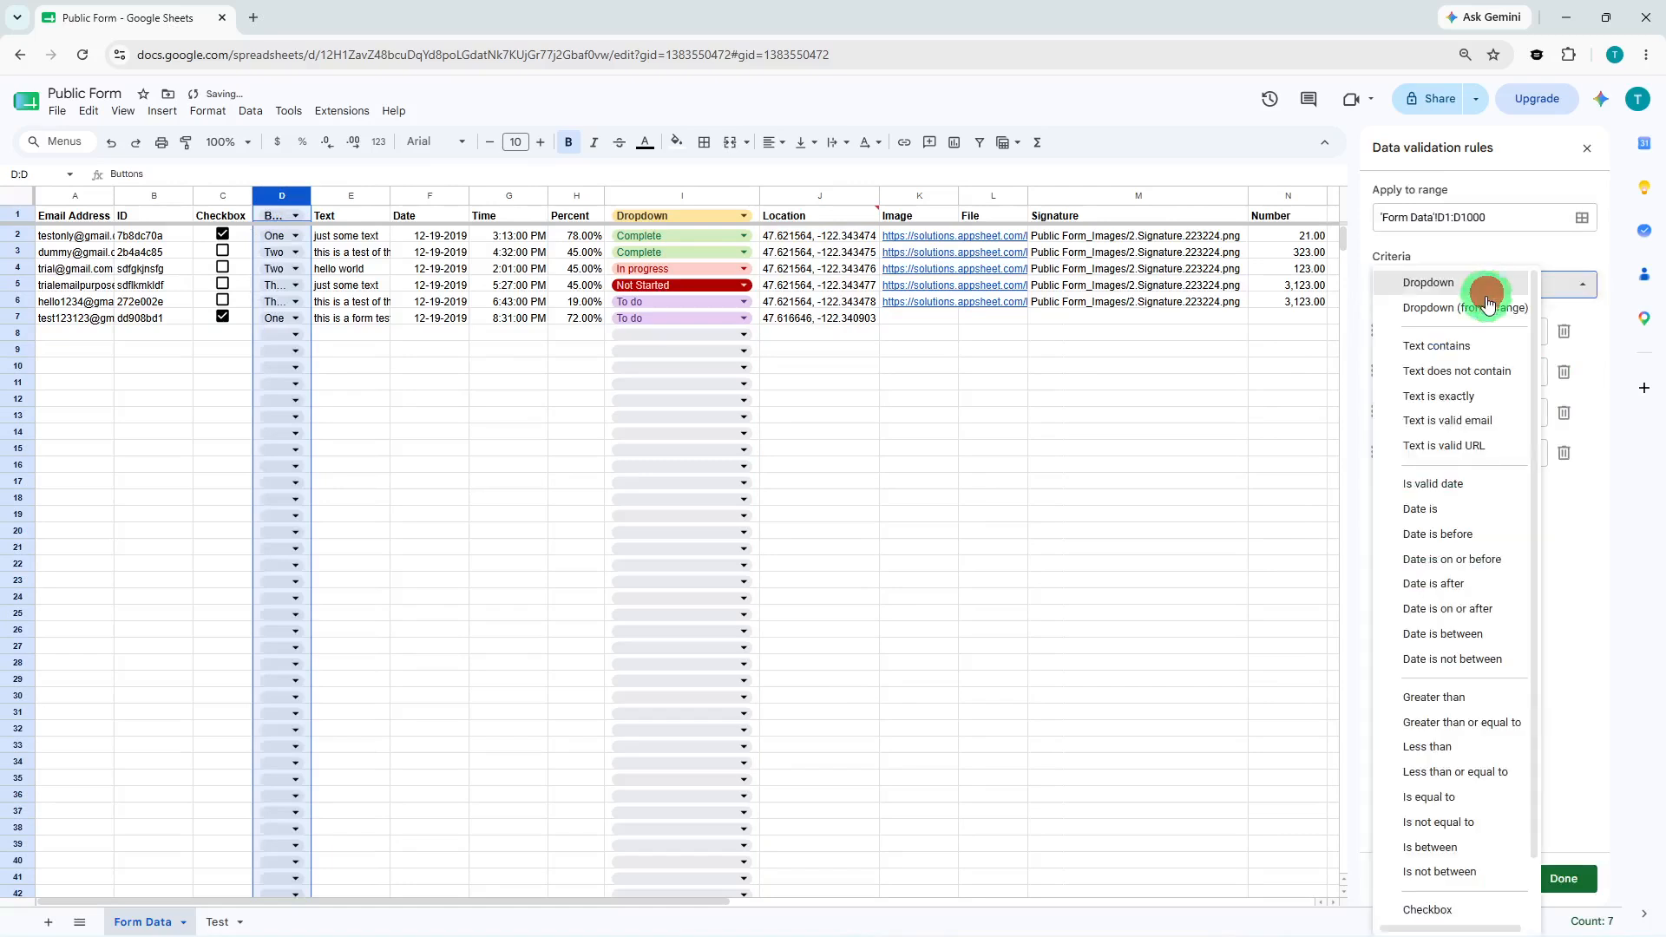
pyautogui.scroll(-1, 1487, 468)
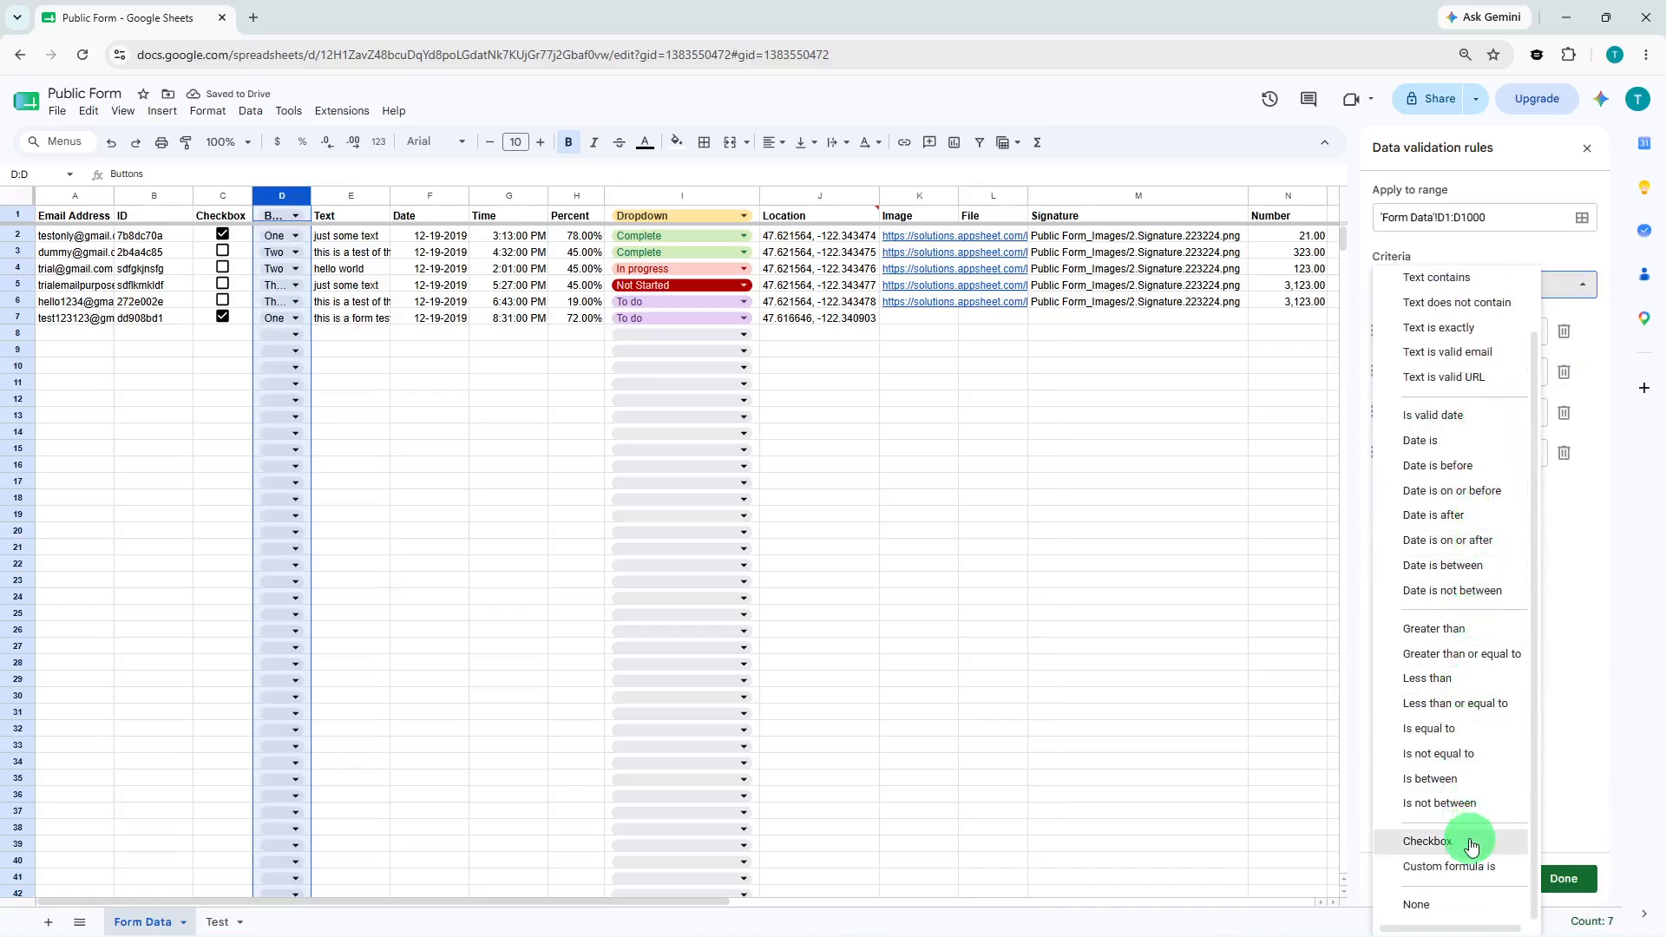
pyautogui.click(1471, 838)
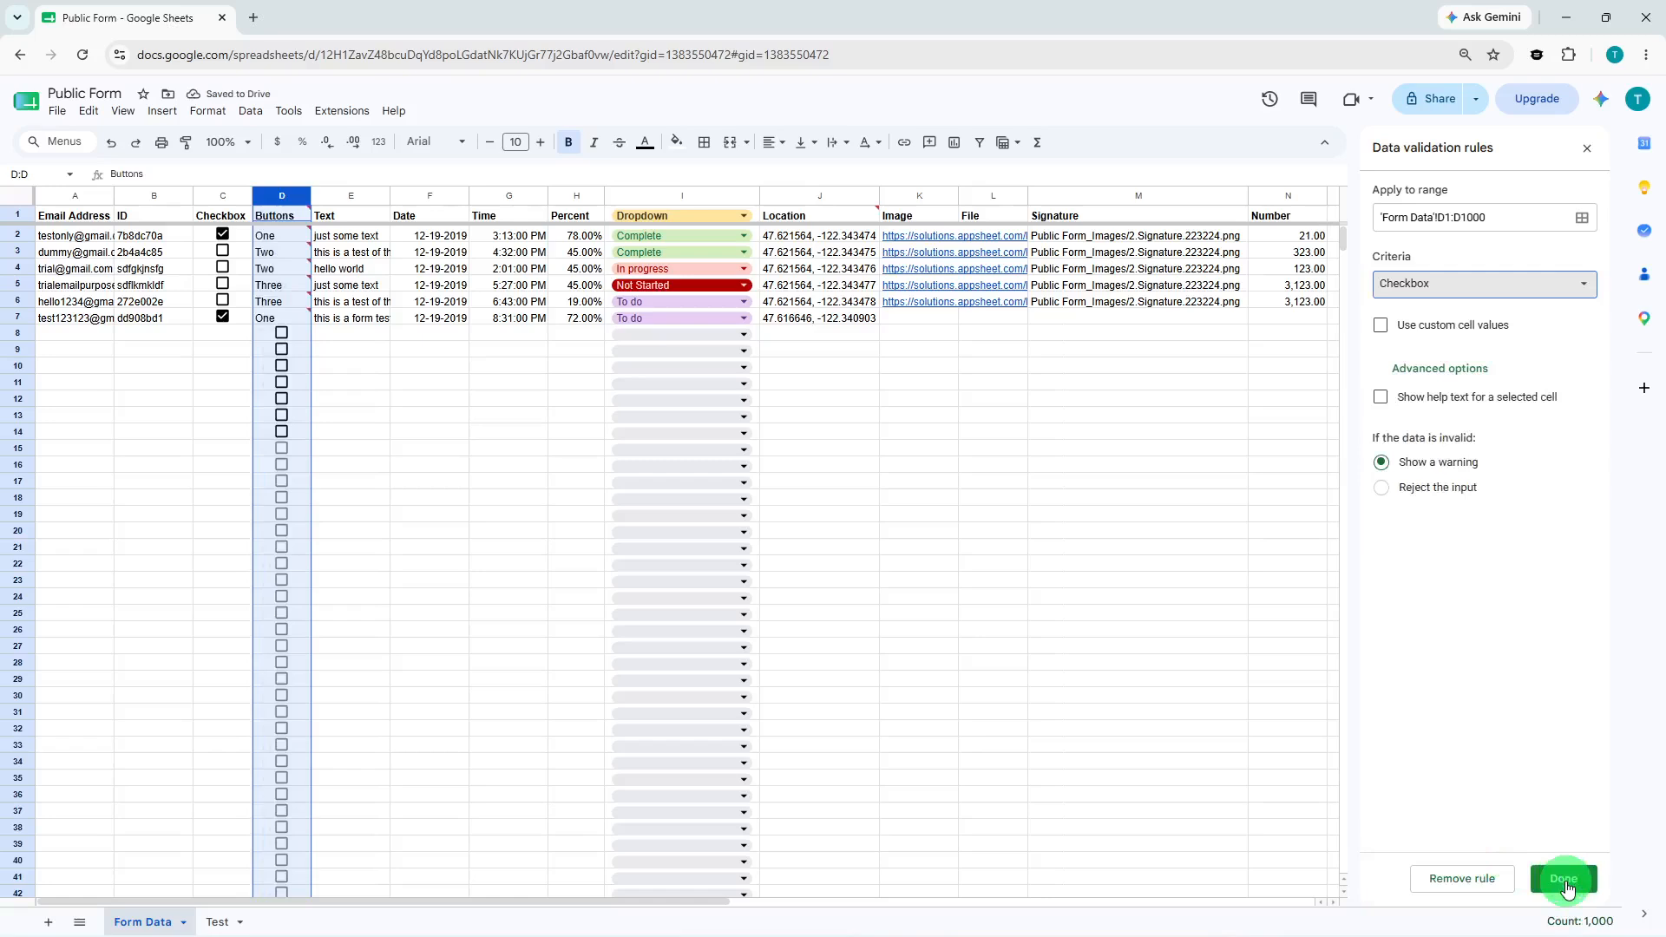
# Set the Buttons column's checkbox rule to reject invalid input and show help text for a selected cell, and save it
pyautogui.click(1423, 490)
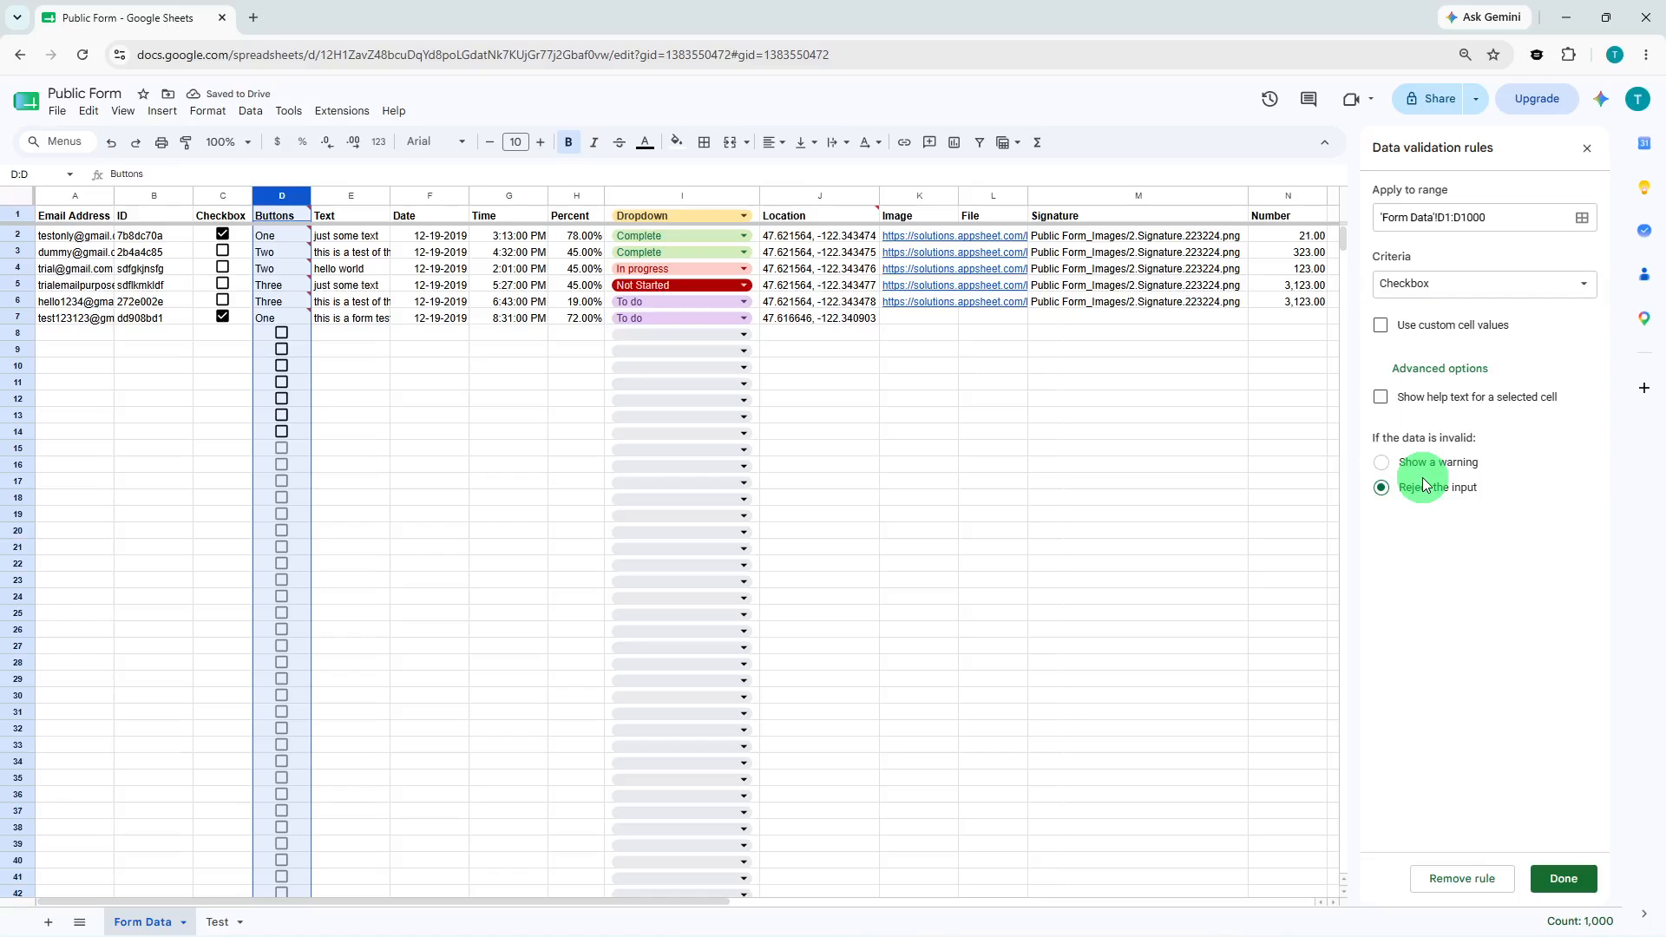
pyautogui.click(1432, 395)
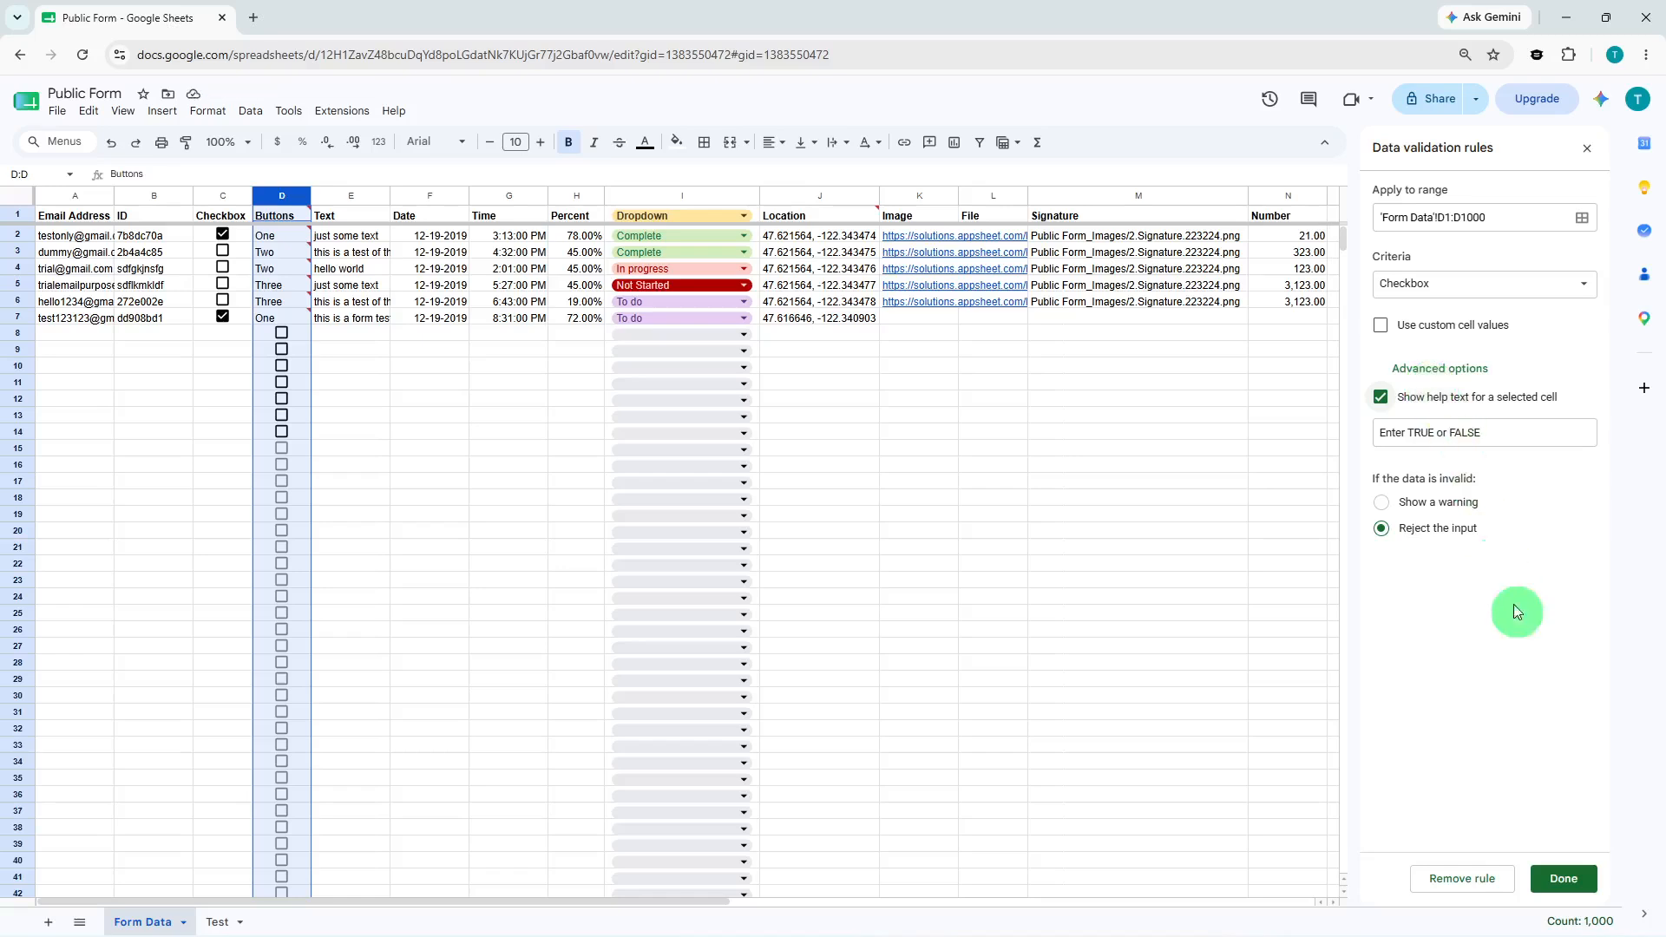
pyautogui.click(1556, 876)
# Tick the checkbox in cell D8 of the Buttons column
pyautogui.click(1230, 550)
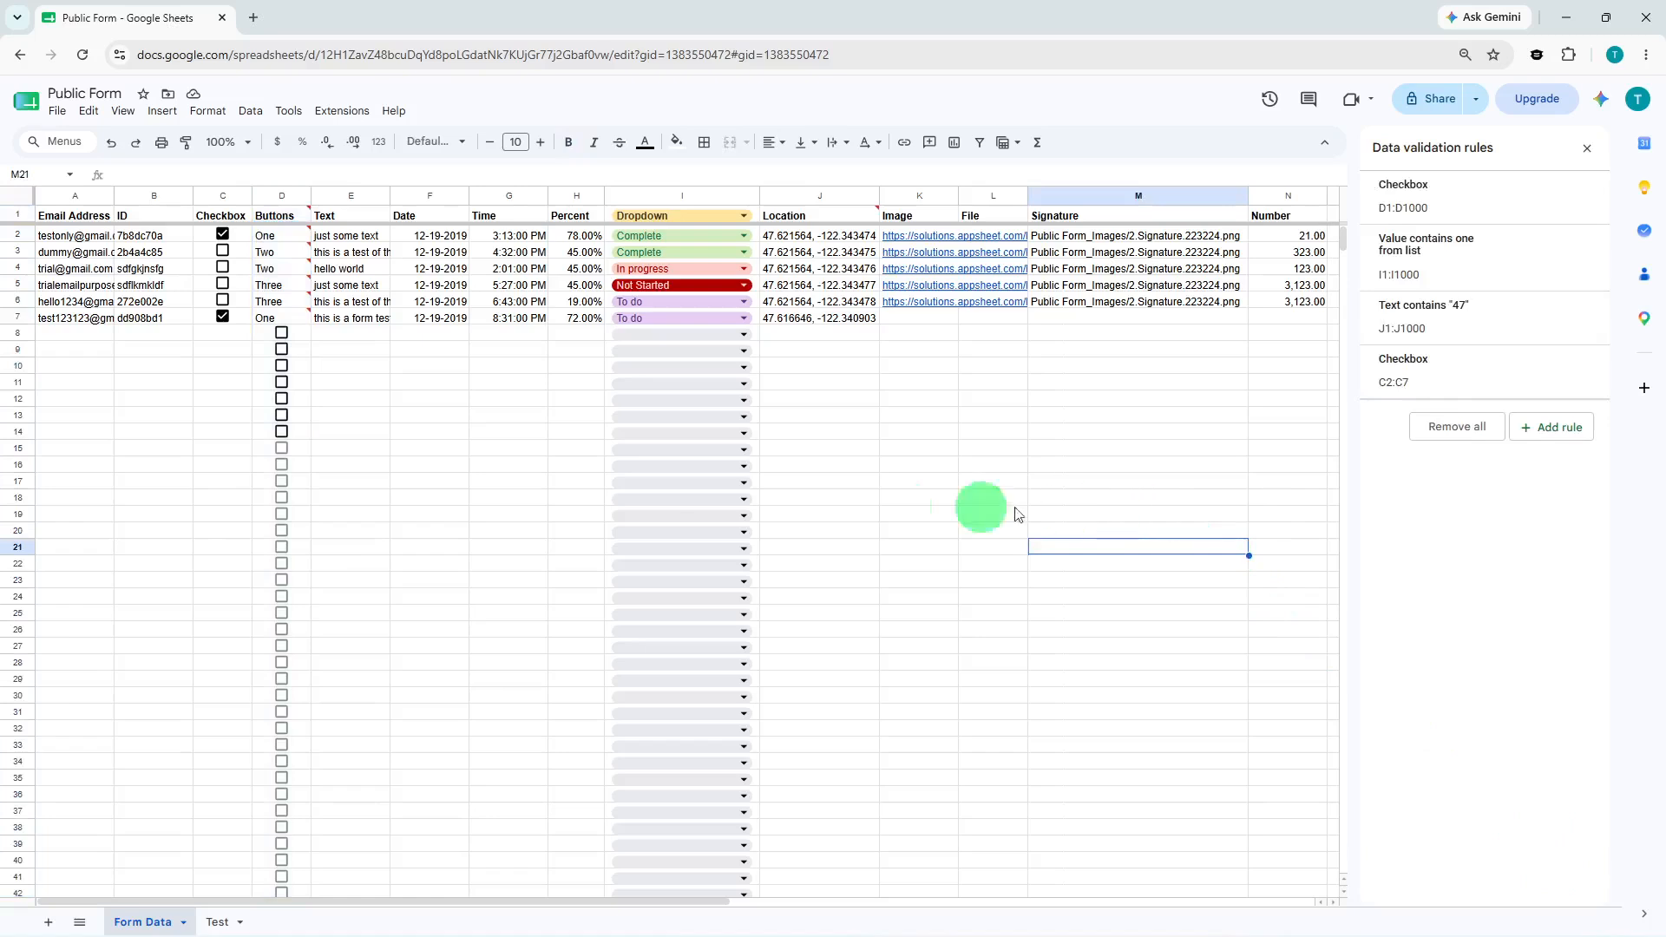
pyautogui.click(280, 334)
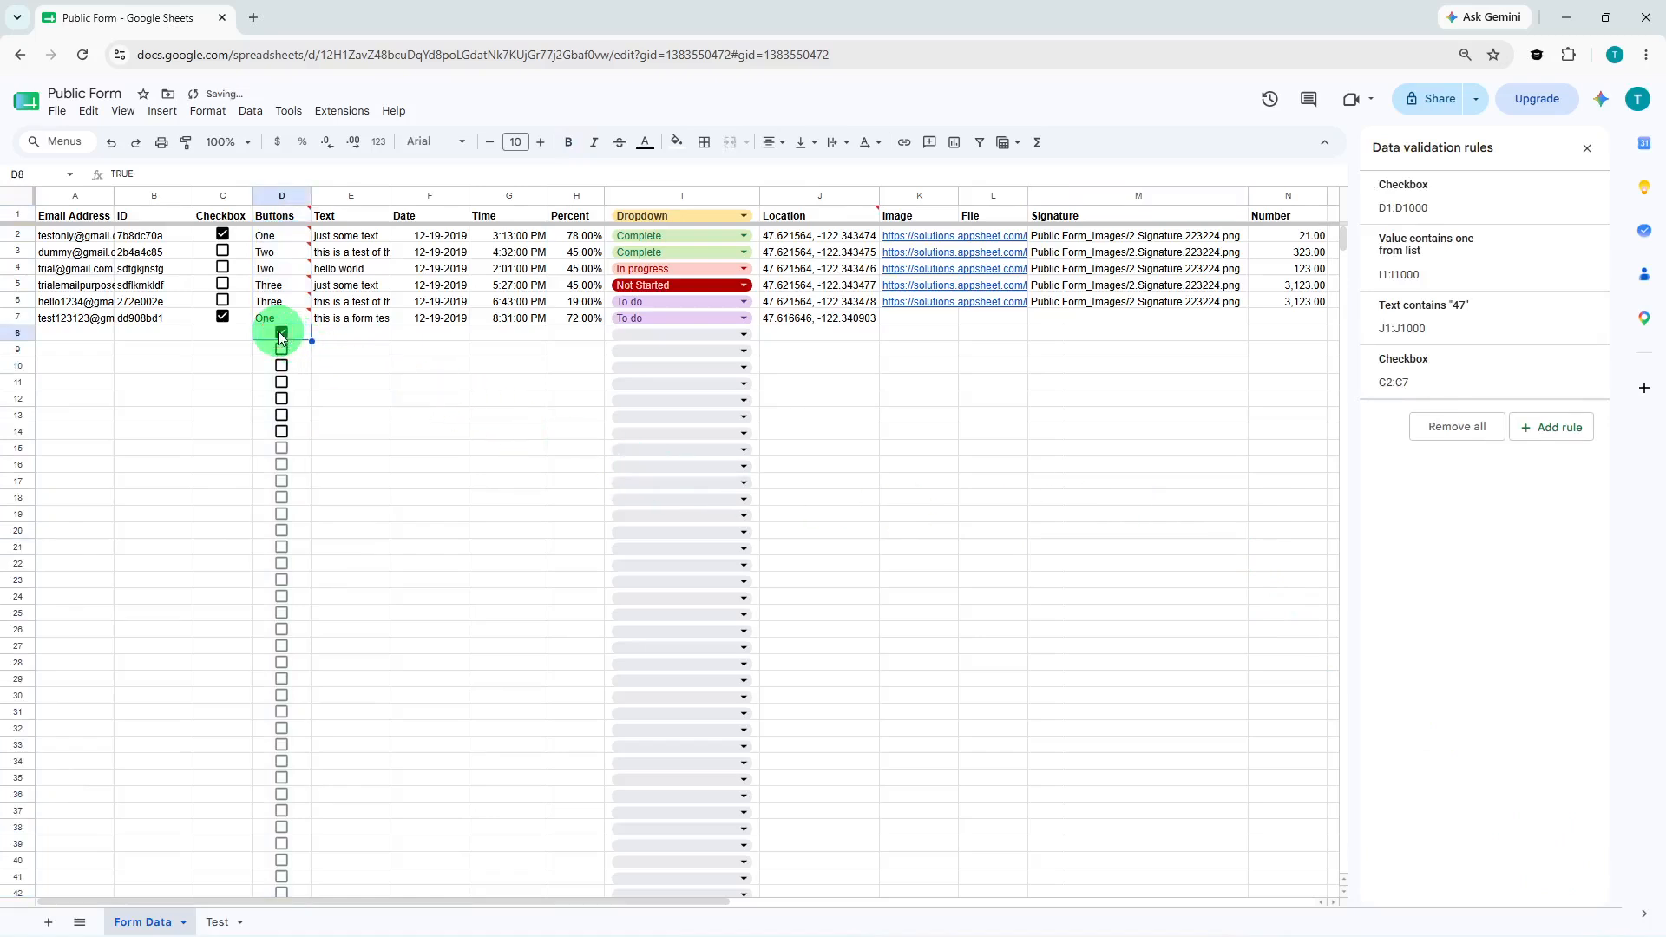
# Choose Not Started from the dropdown in cell I8, and close the data validation rules
pyautogui.click(684, 333)
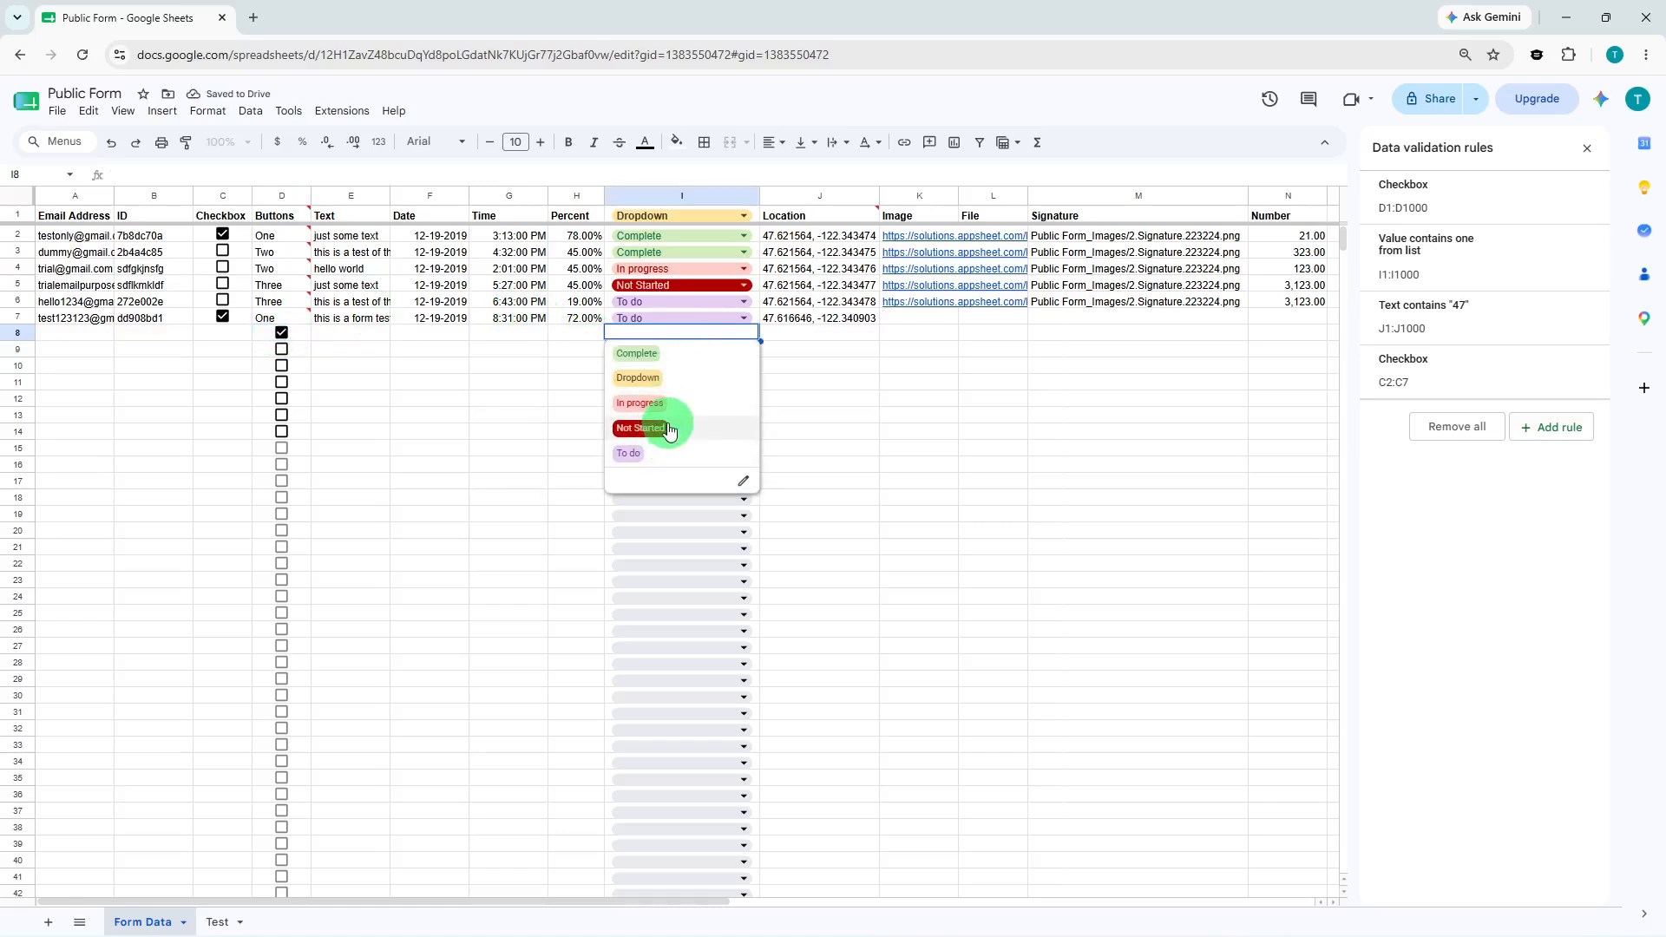
pyautogui.click(668, 427)
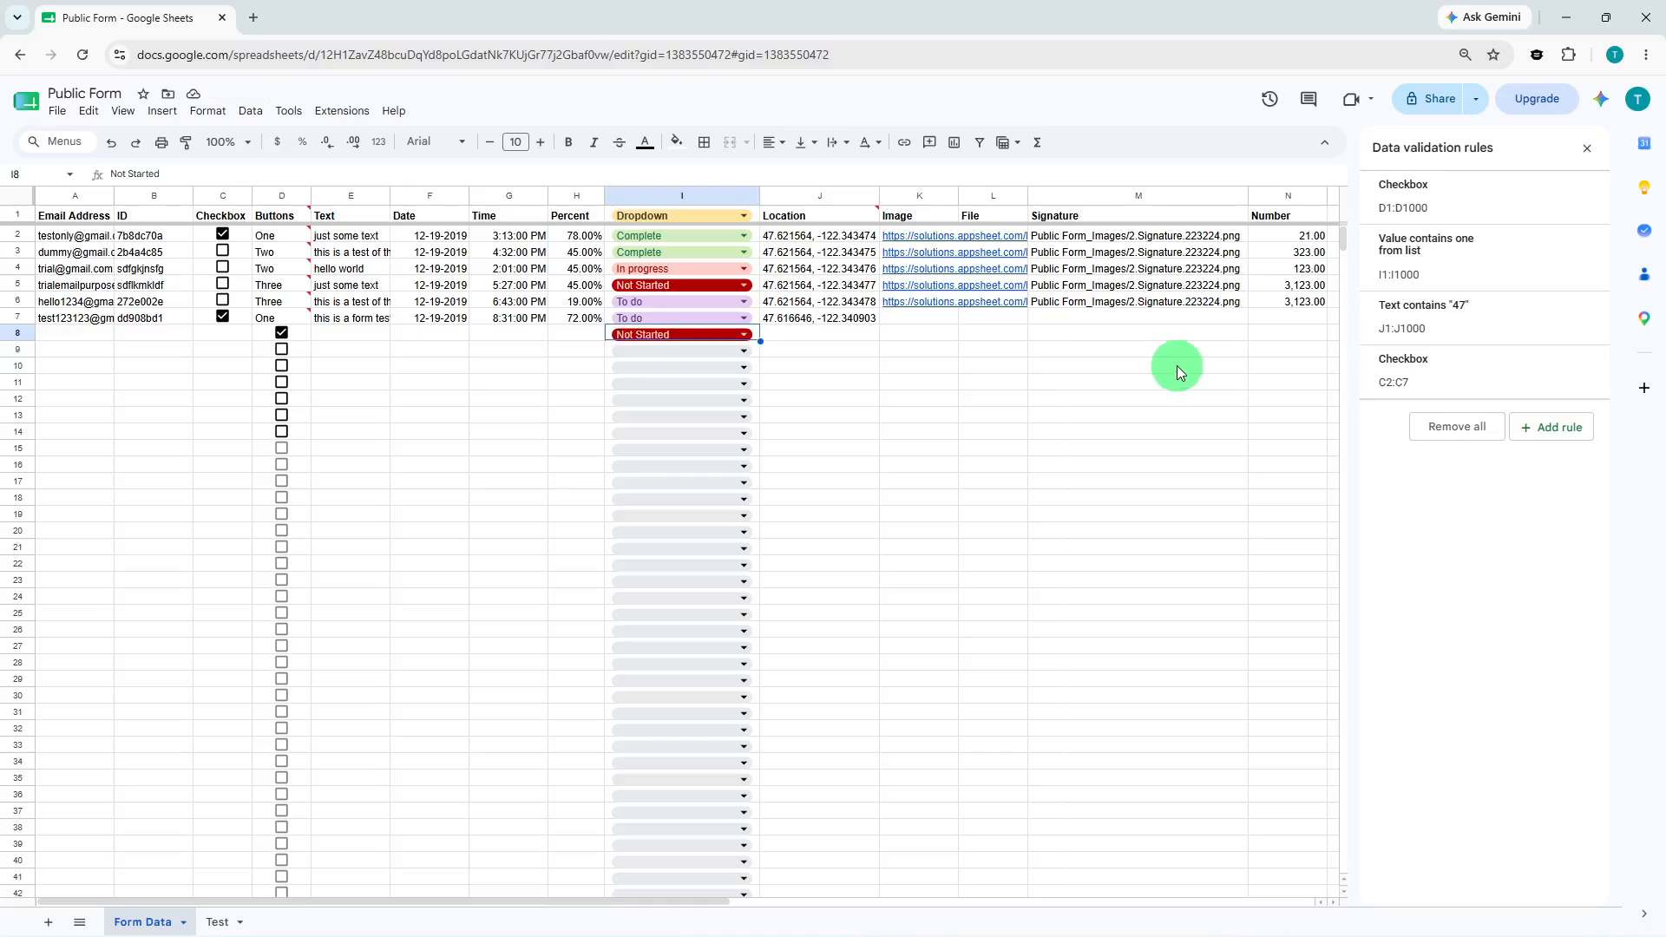
pyautogui.moveTo(1587, 180)
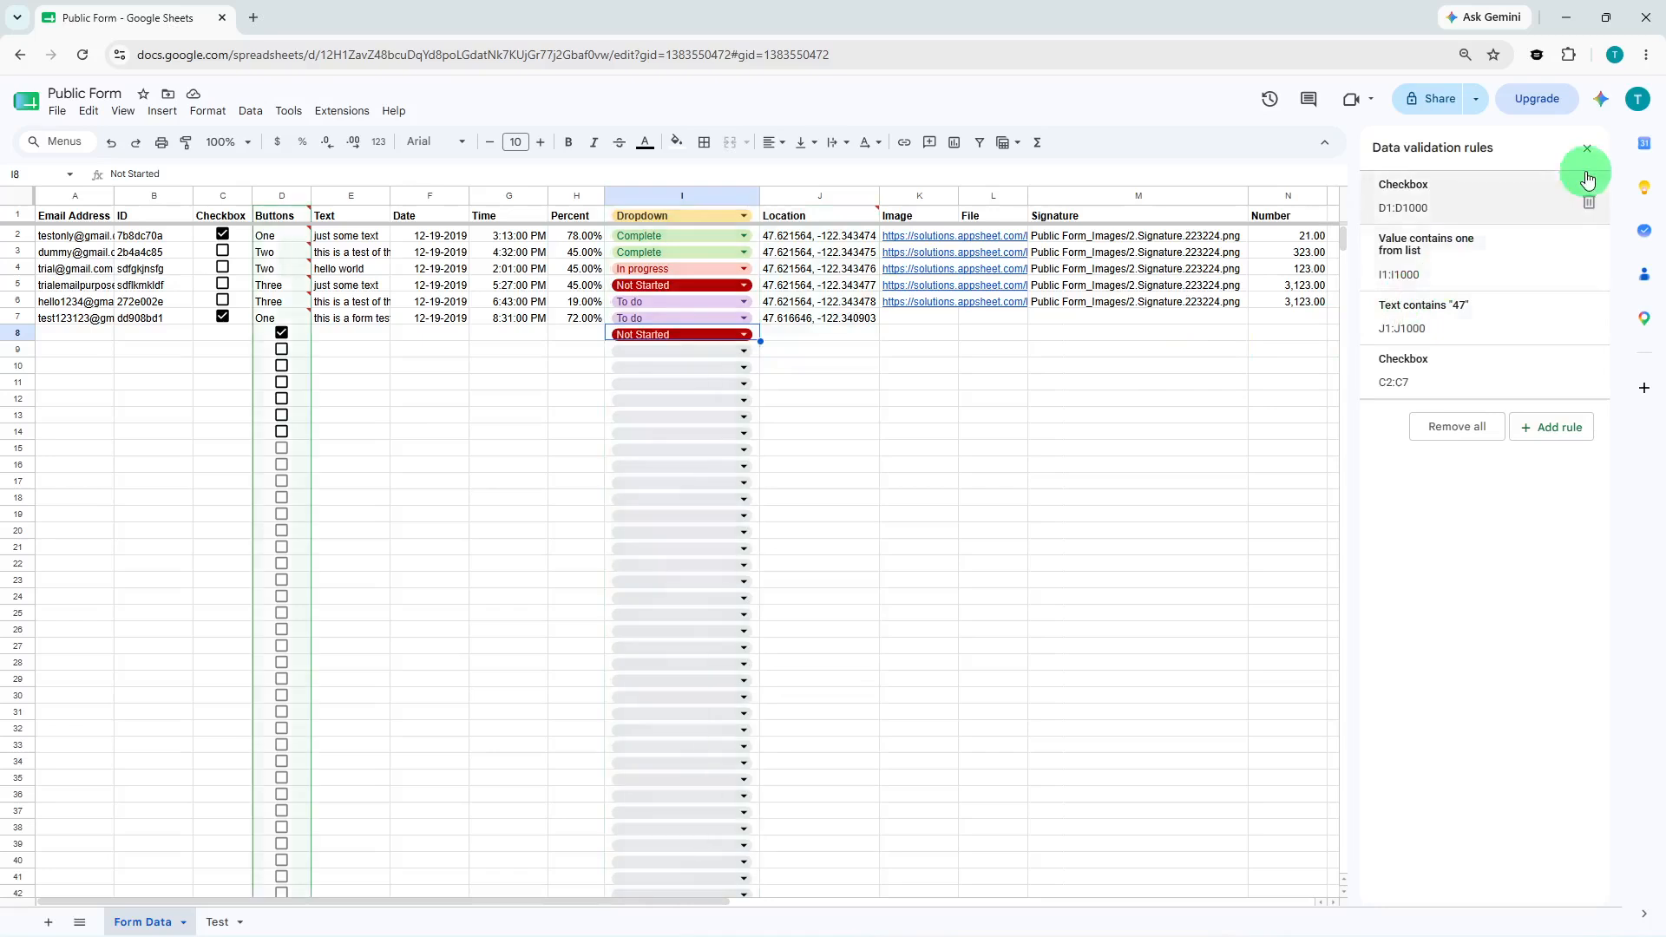
pyautogui.click(1587, 149)
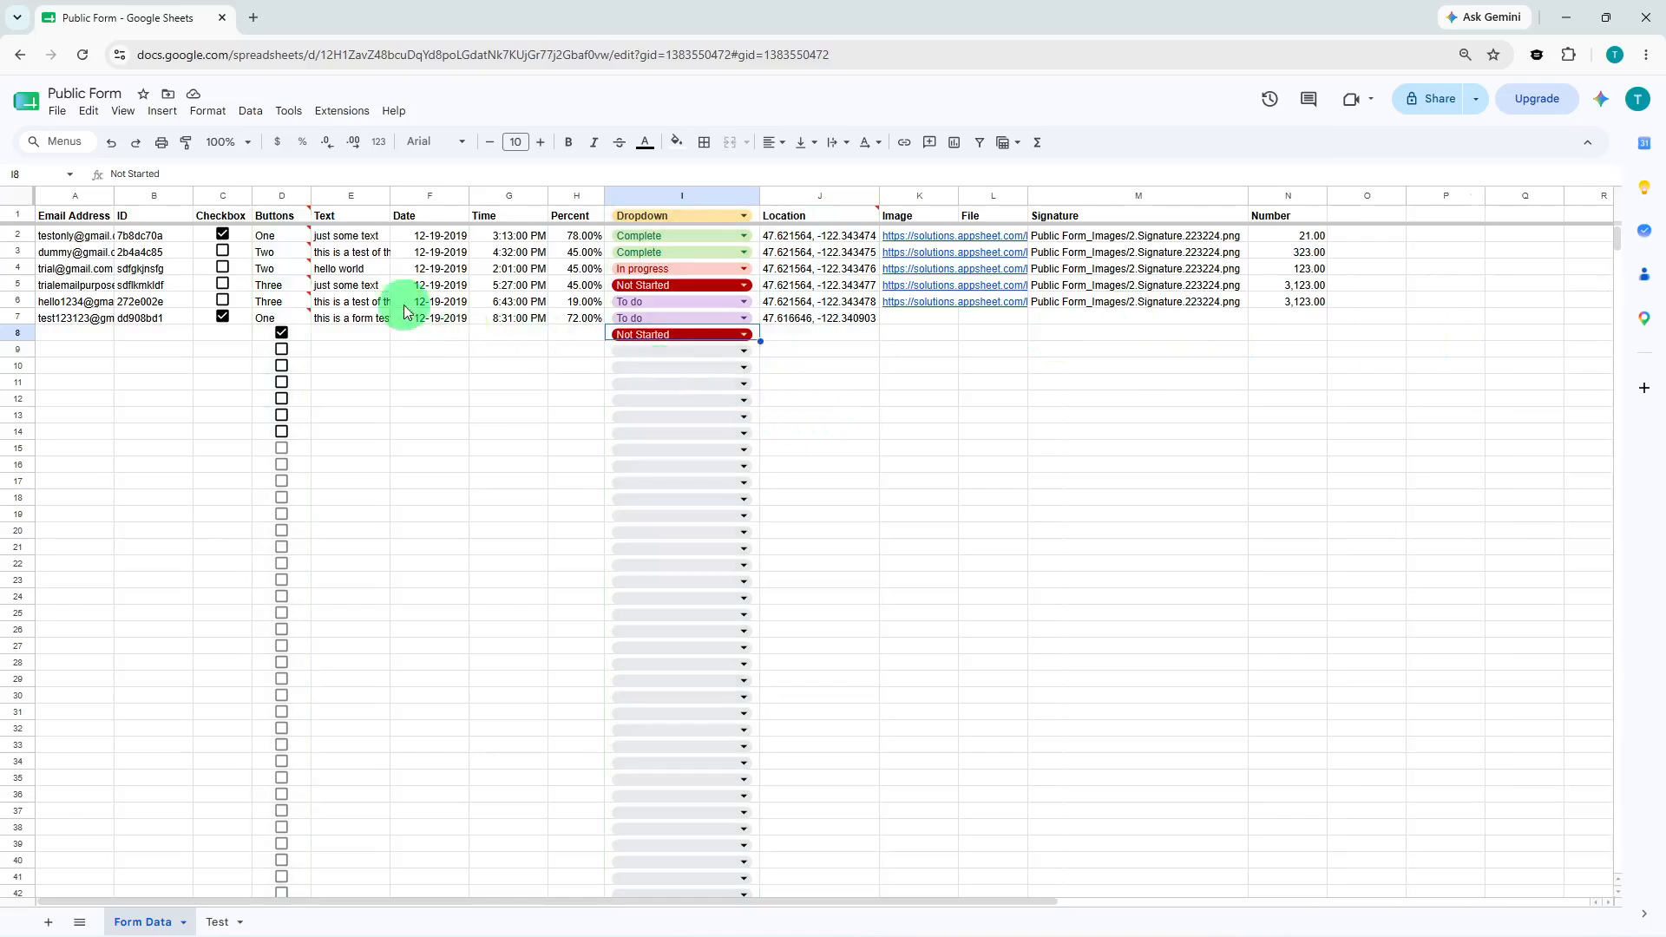
# Reopen the data validation rules for the Buttons column and delete its Checkbox rule on D1:D1000
pyautogui.click(286, 198)
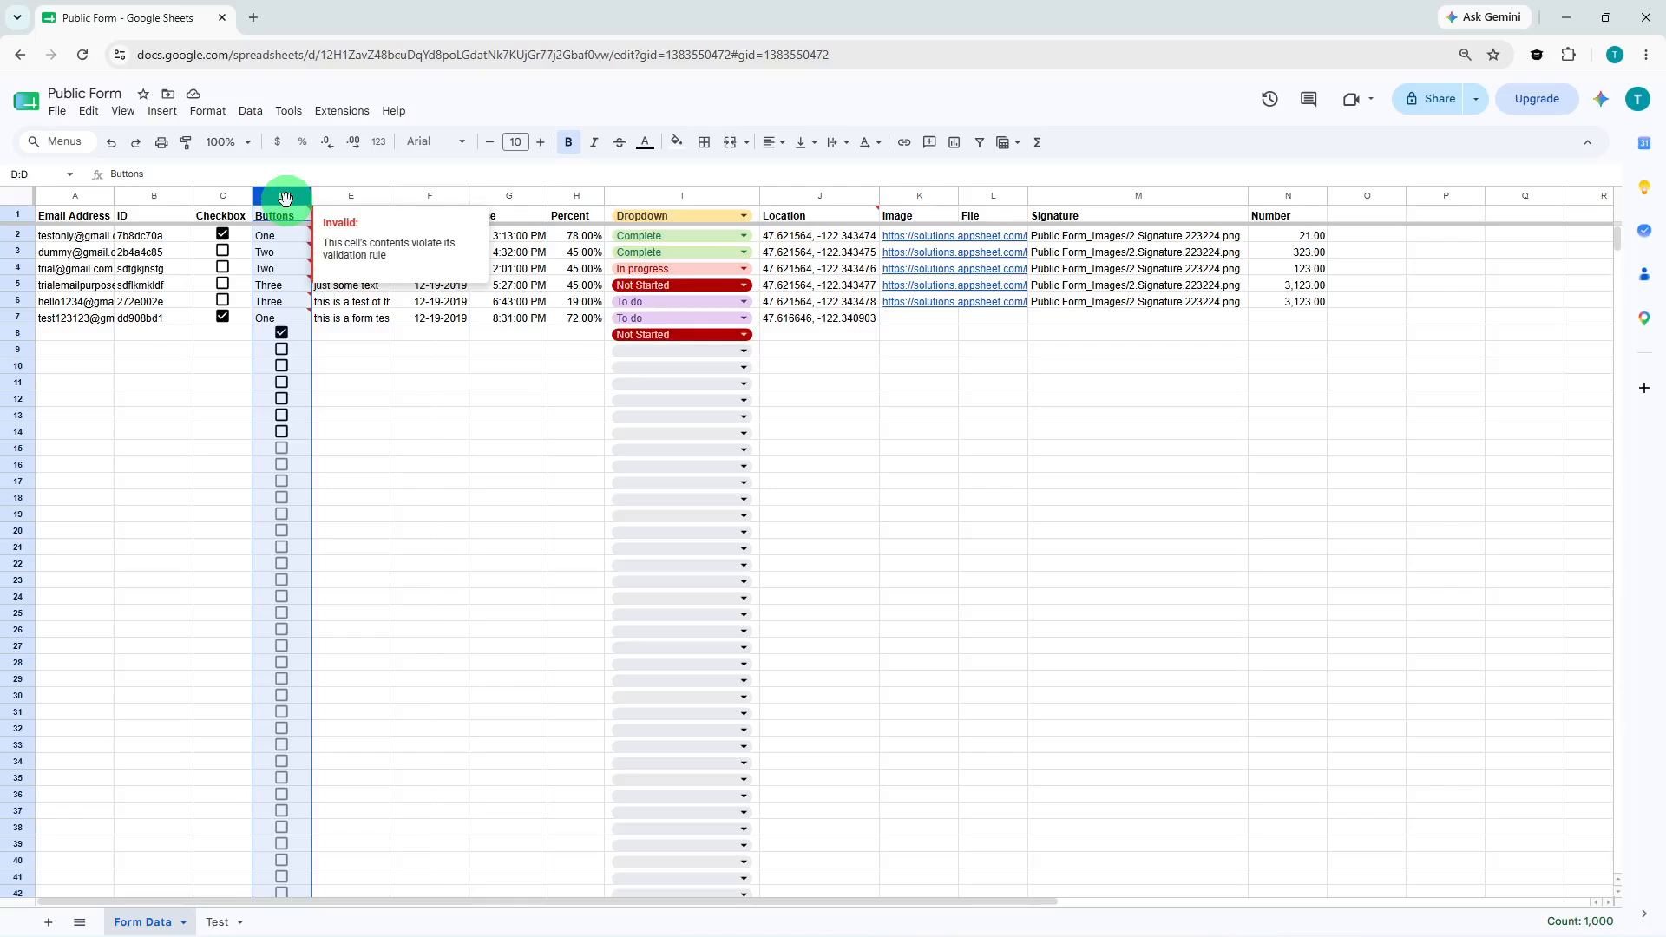
pyautogui.click(248, 113)
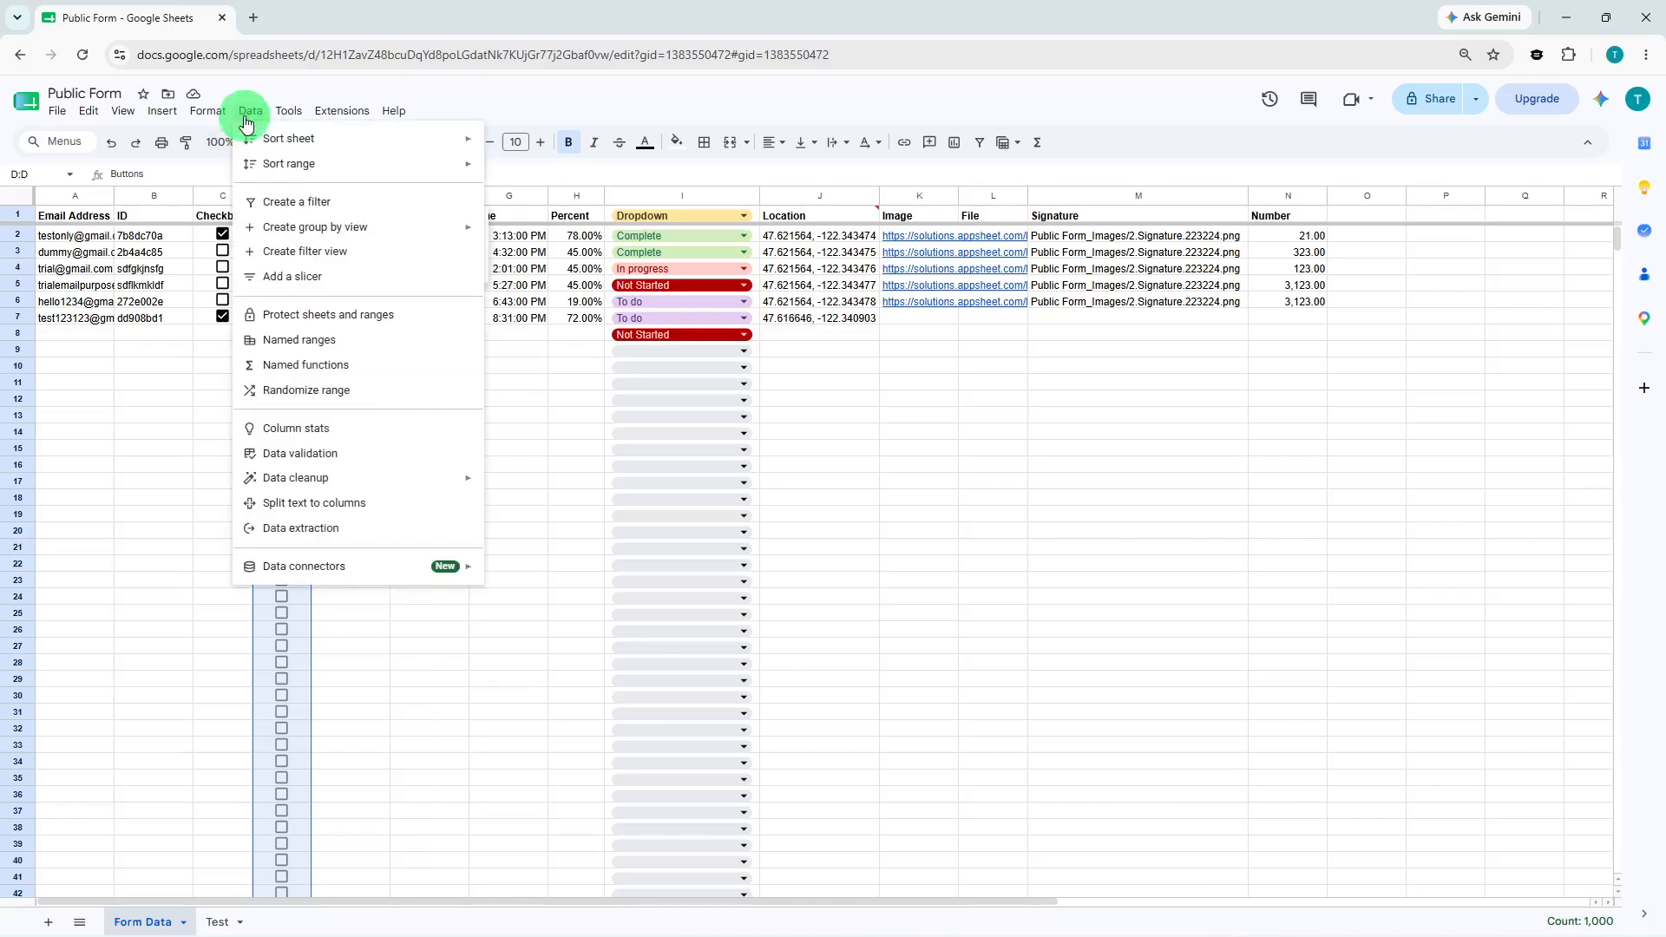
pyautogui.click(317, 449)
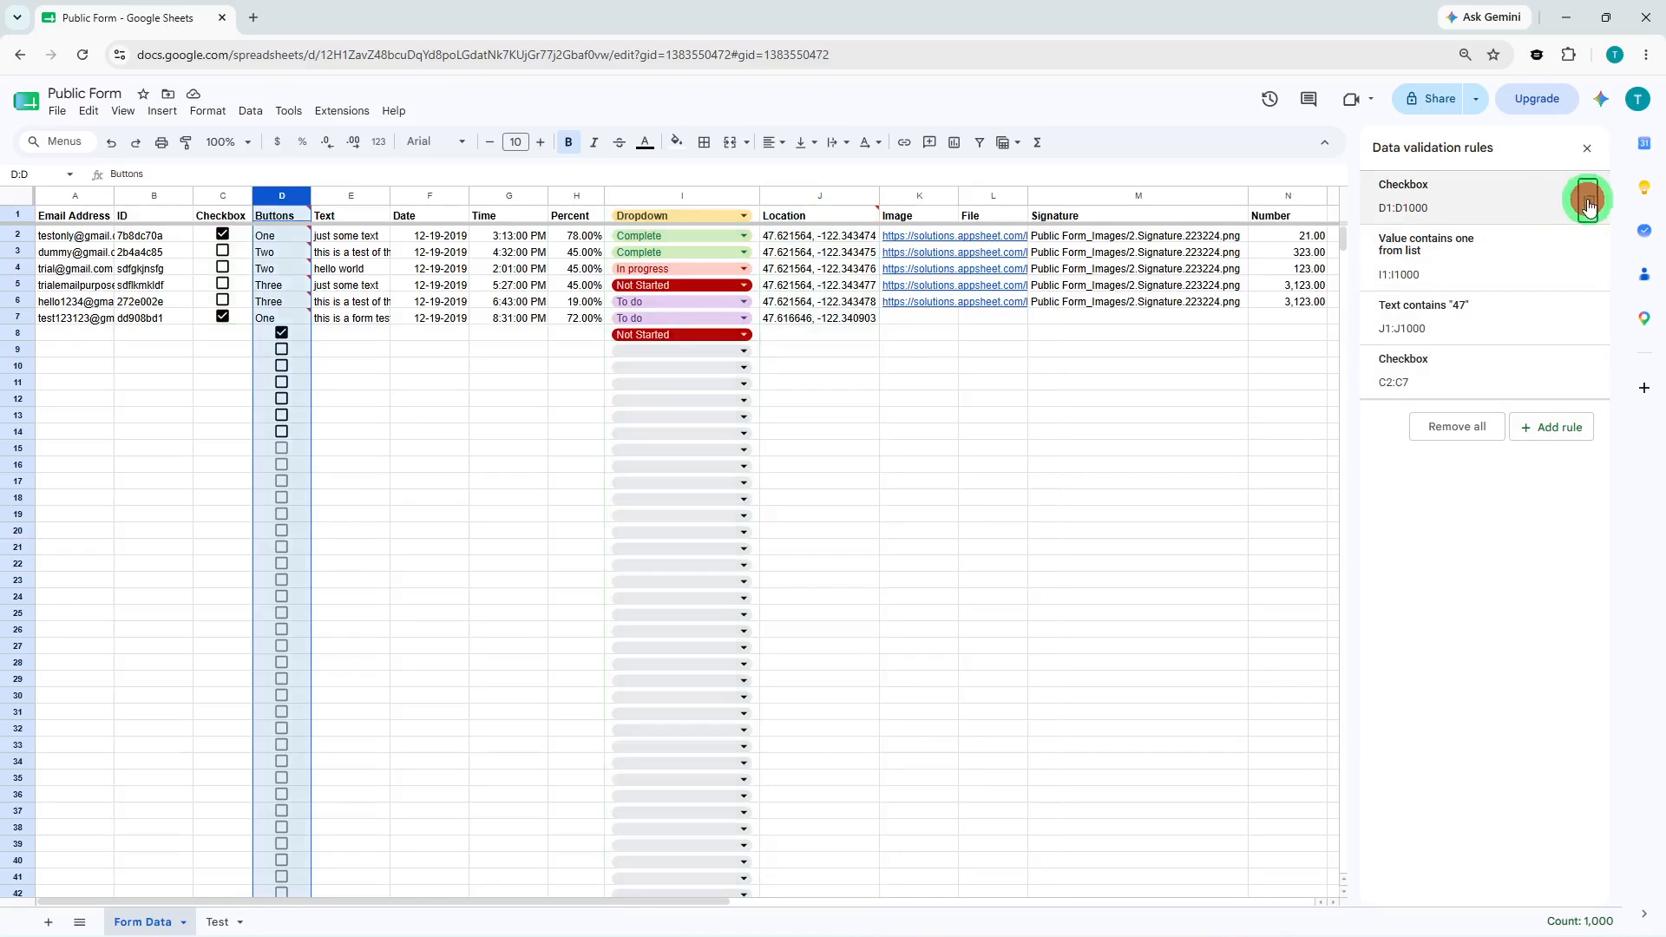
pyautogui.click(1589, 206)
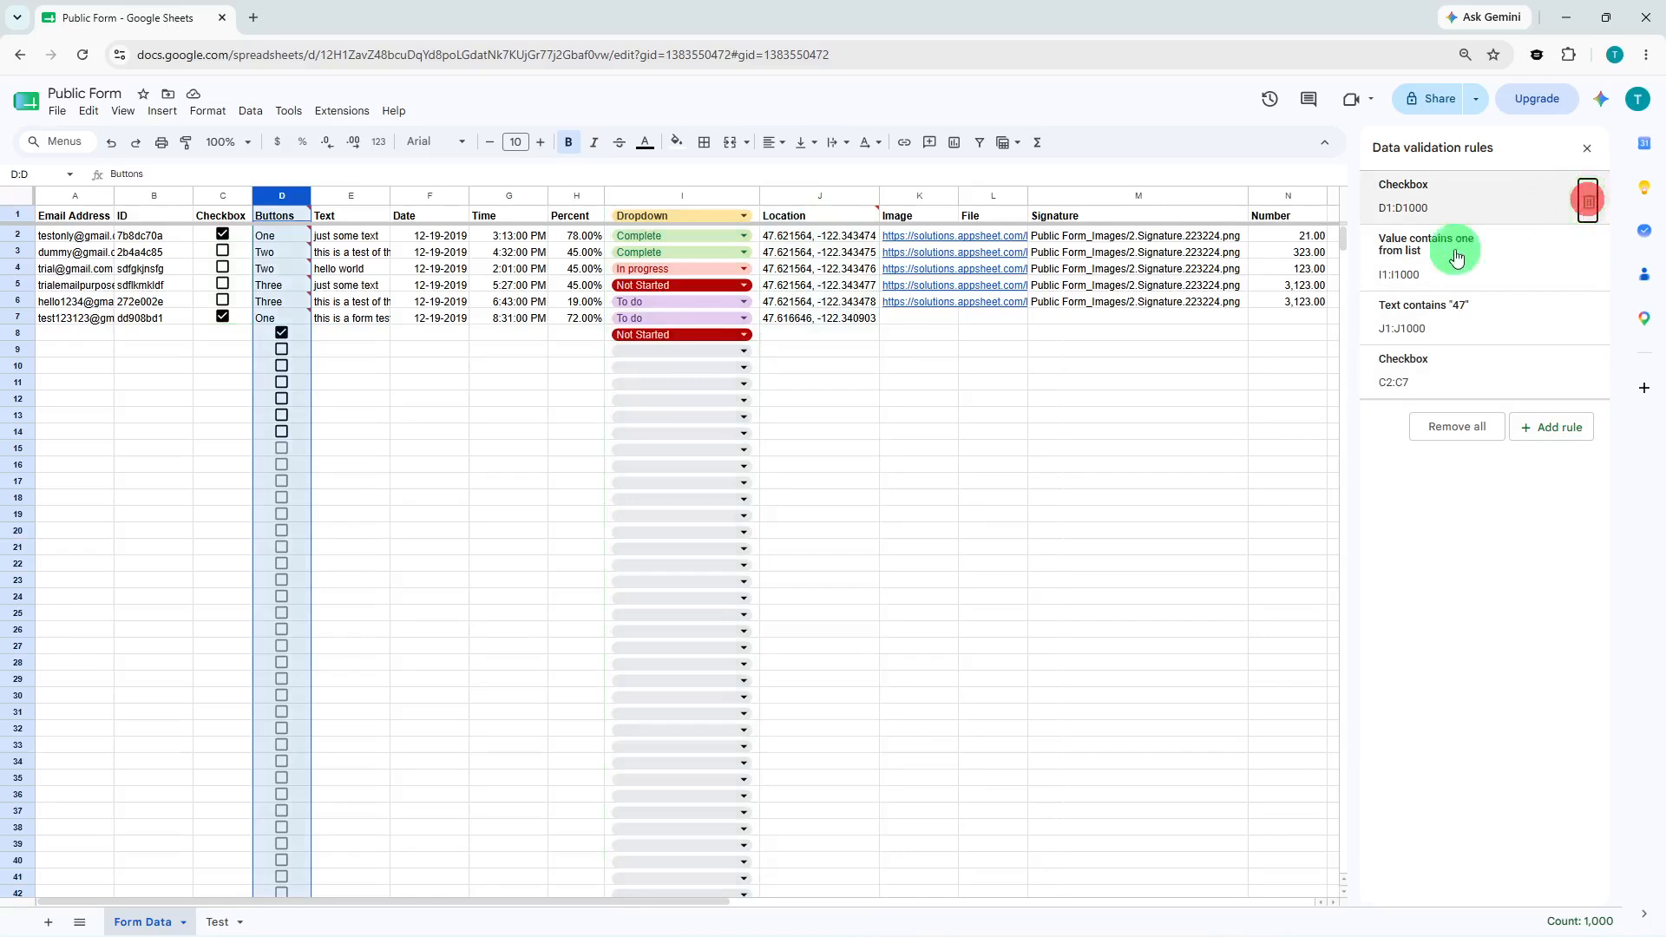
pyautogui.click(1095, 415)
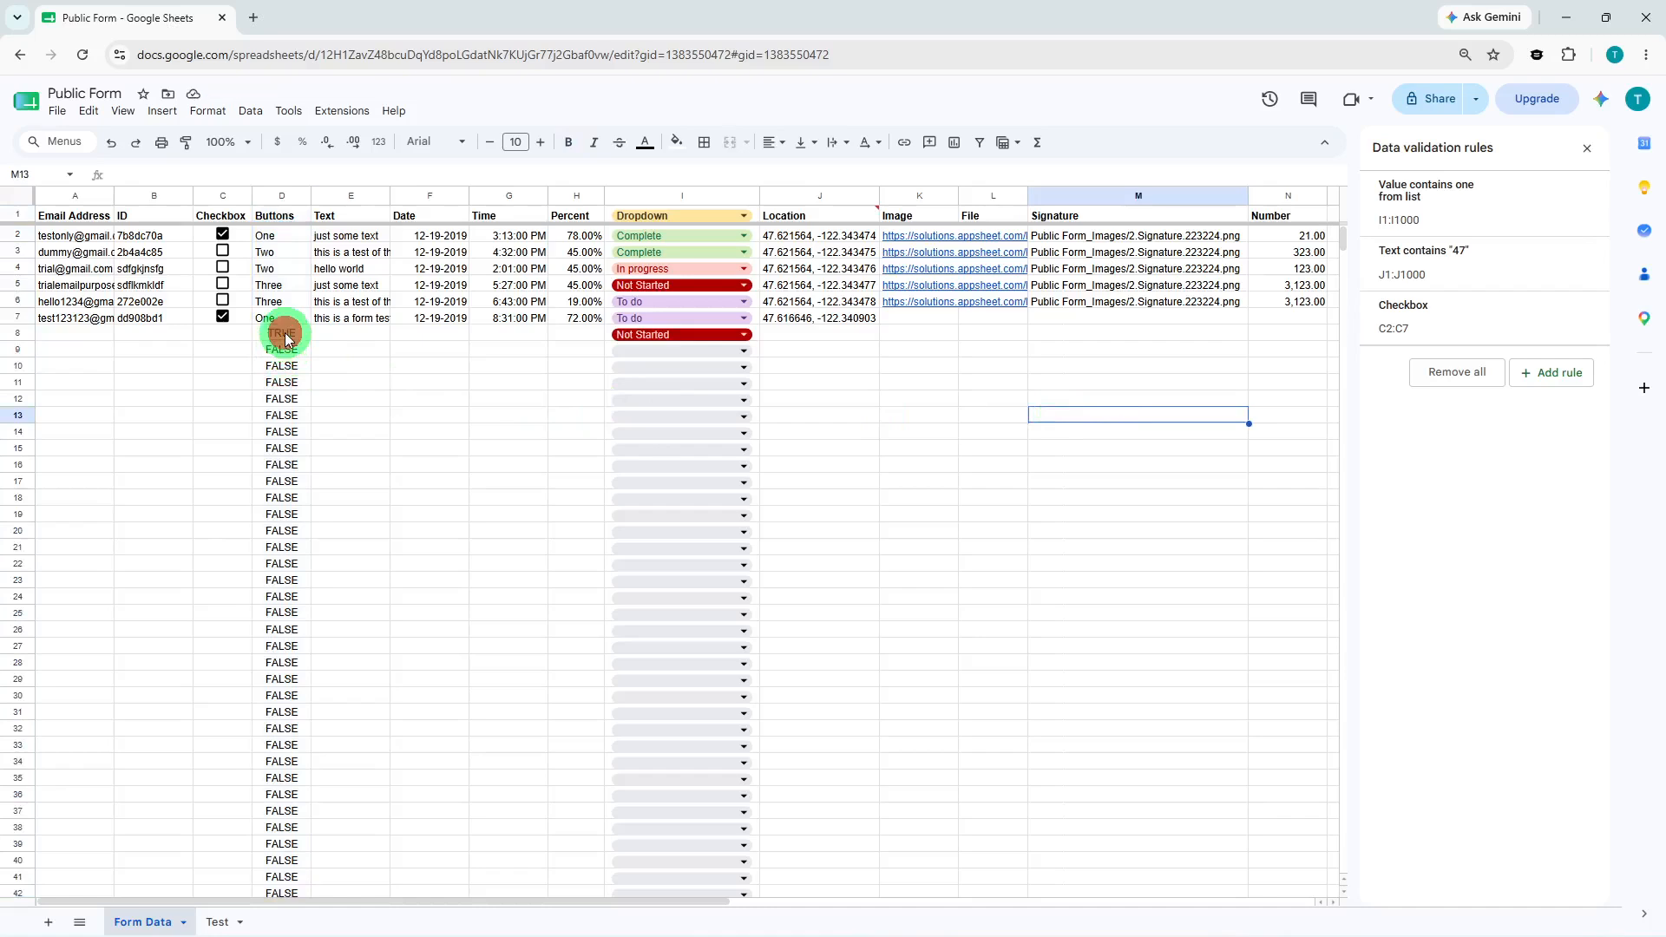
# Clear the leftover TRUE and FALSE values from cells D8:D44 in the Buttons column
pyautogui.moveTo(286, 338); pyautogui.dragTo(278, 881)
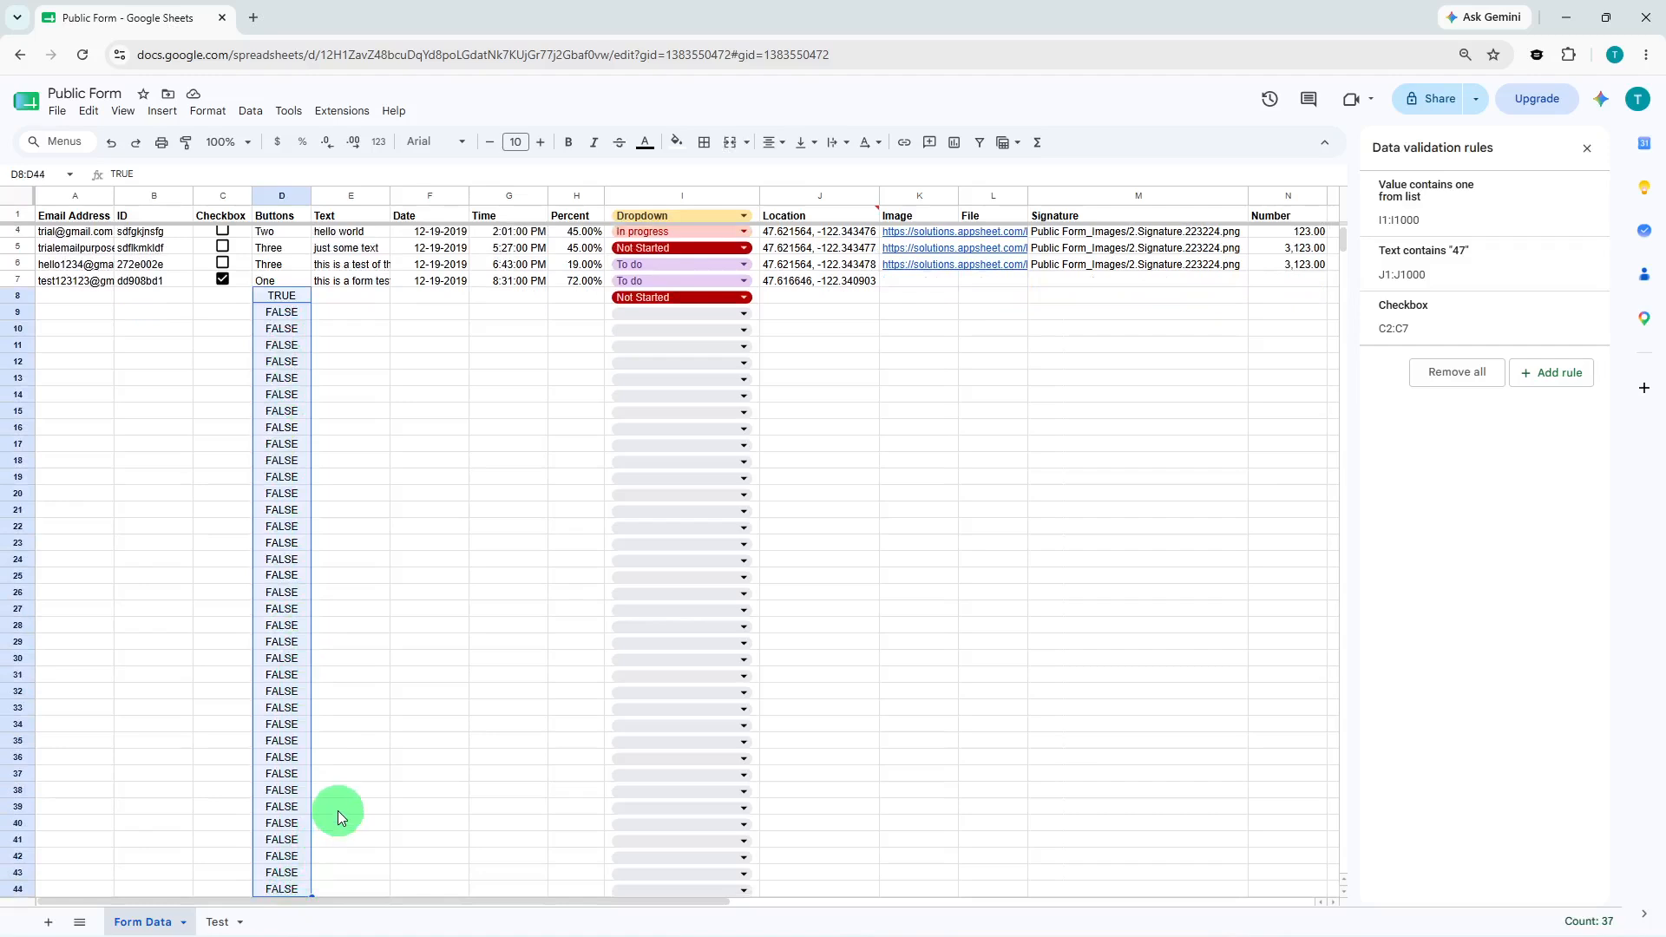
pyautogui.press('Delete')
pyautogui.click(424, 646)
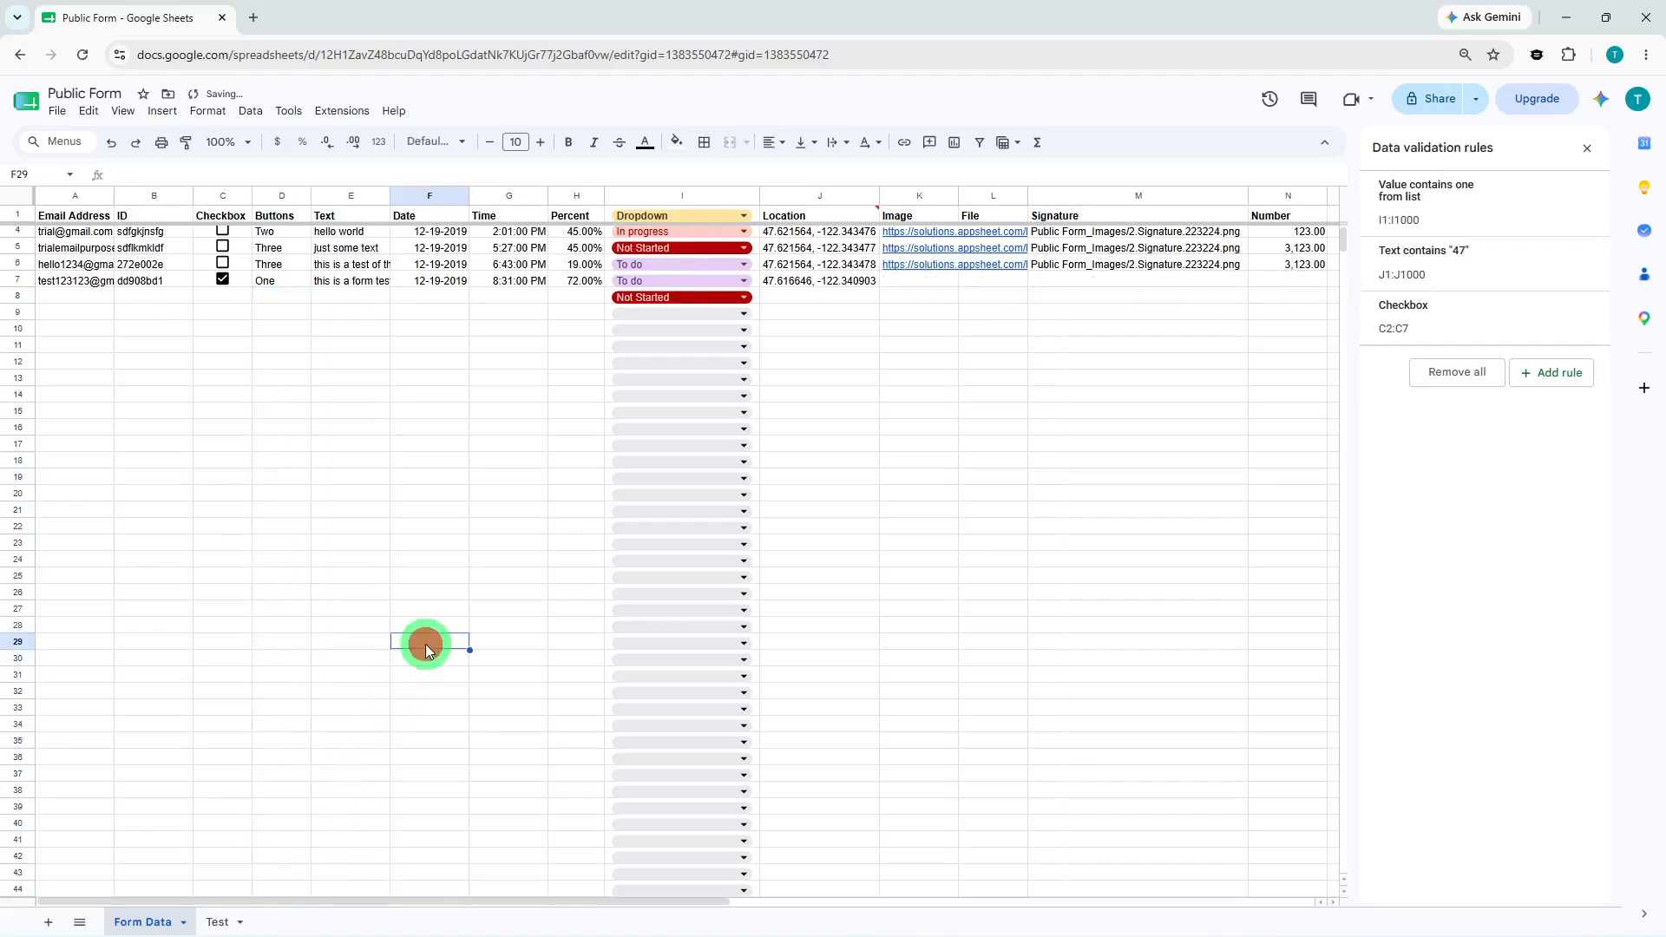
pyautogui.scroll(2, 424, 640)
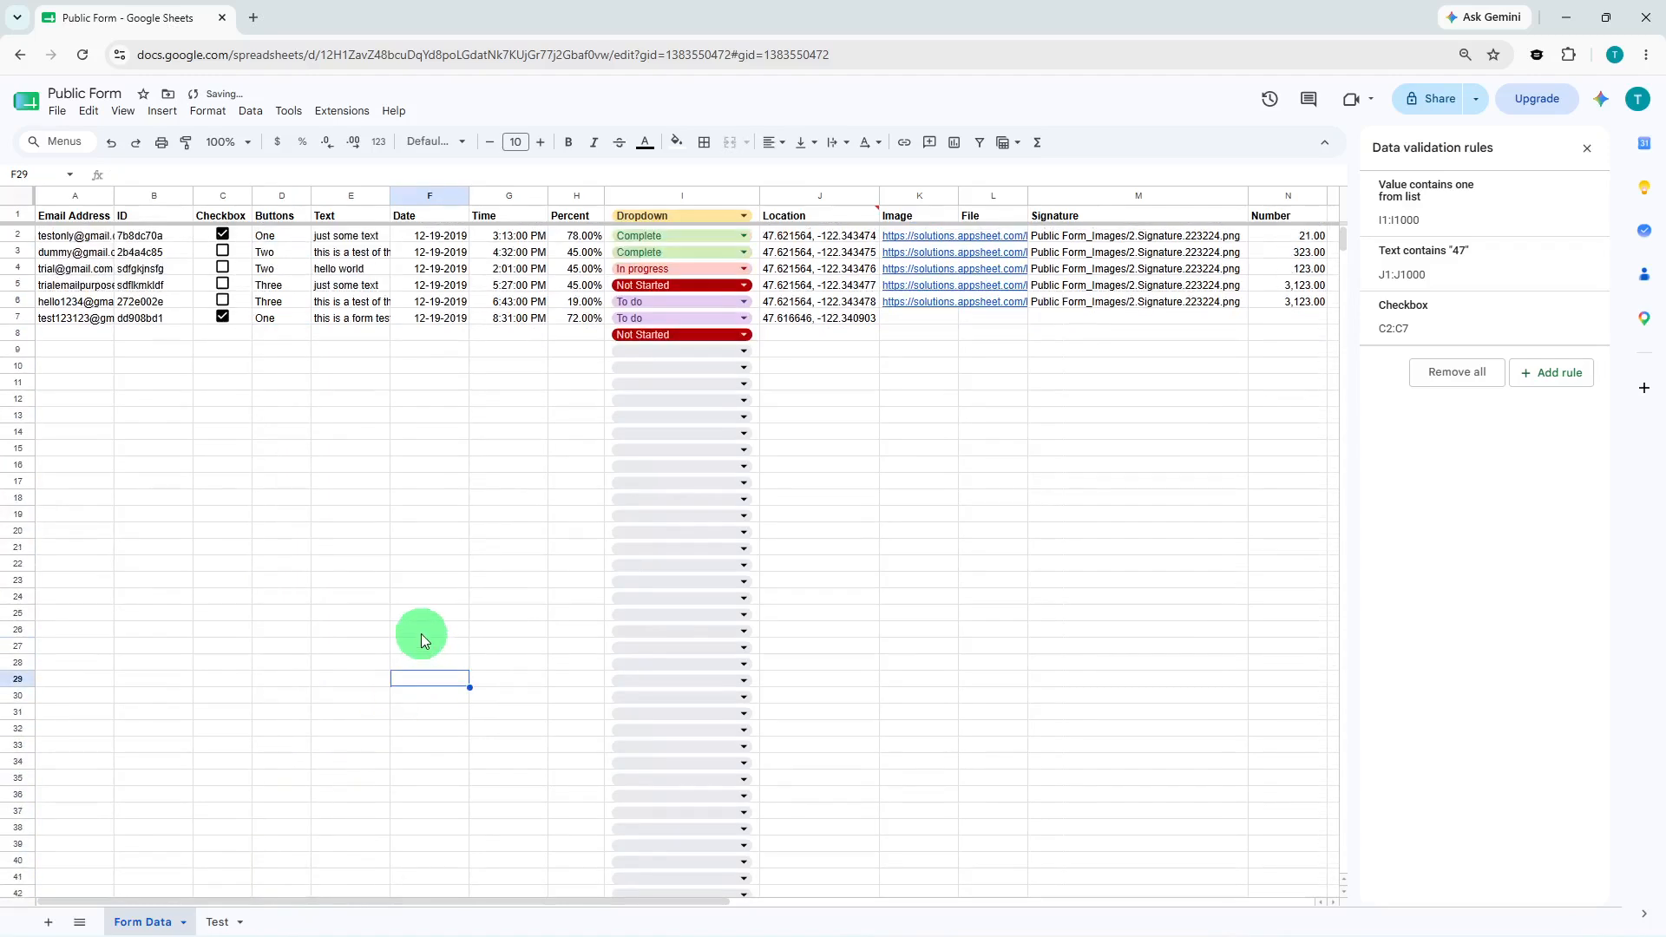